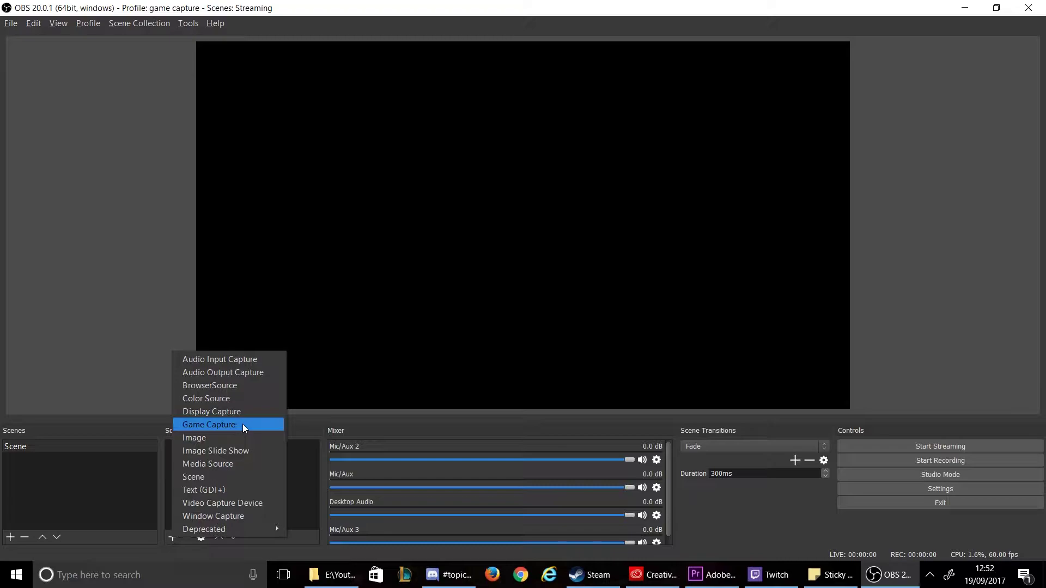
# - Add a new Game Capture source to the scene, keeping its mode on capturing any fullscreen application
pyautogui.click(242, 425)
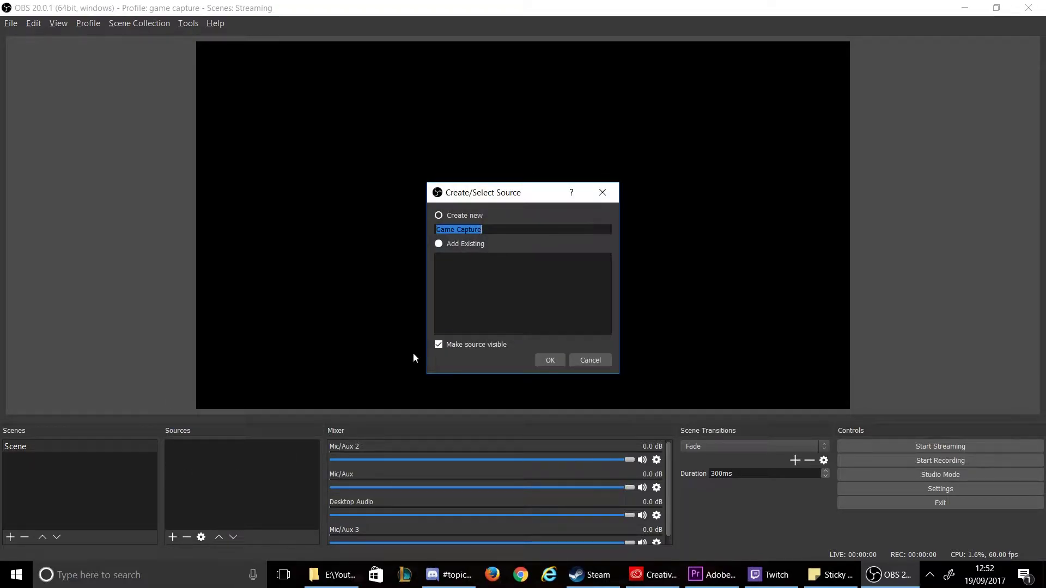
pyautogui.click(550, 360)
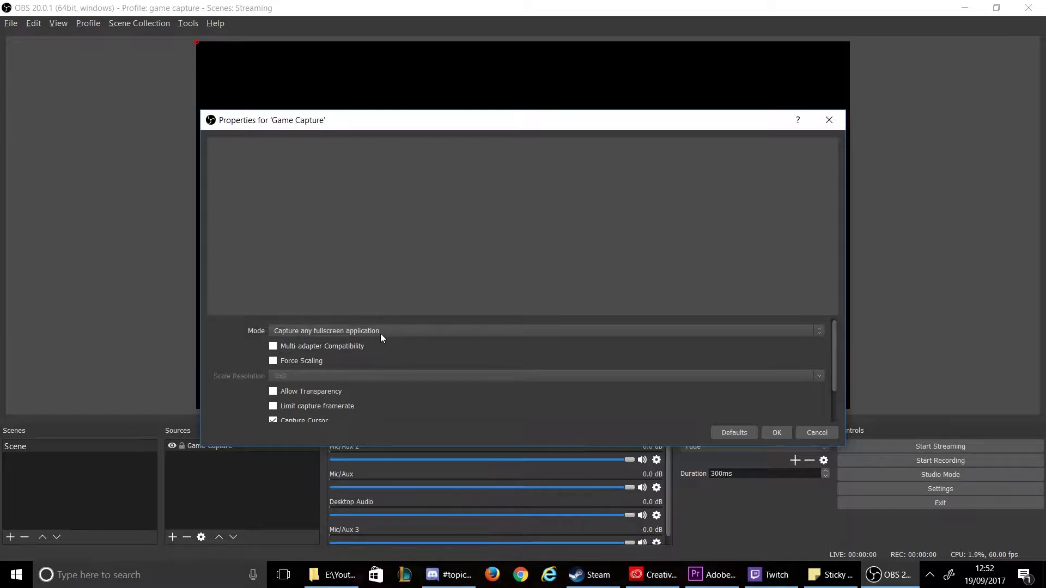
pyautogui.moveTo(834, 362)
pyautogui.mouseDown()
pyautogui.moveTo(838, 398)
pyautogui.moveTo(828, 373)
pyautogui.mouseUp()
pyautogui.click(775, 432)
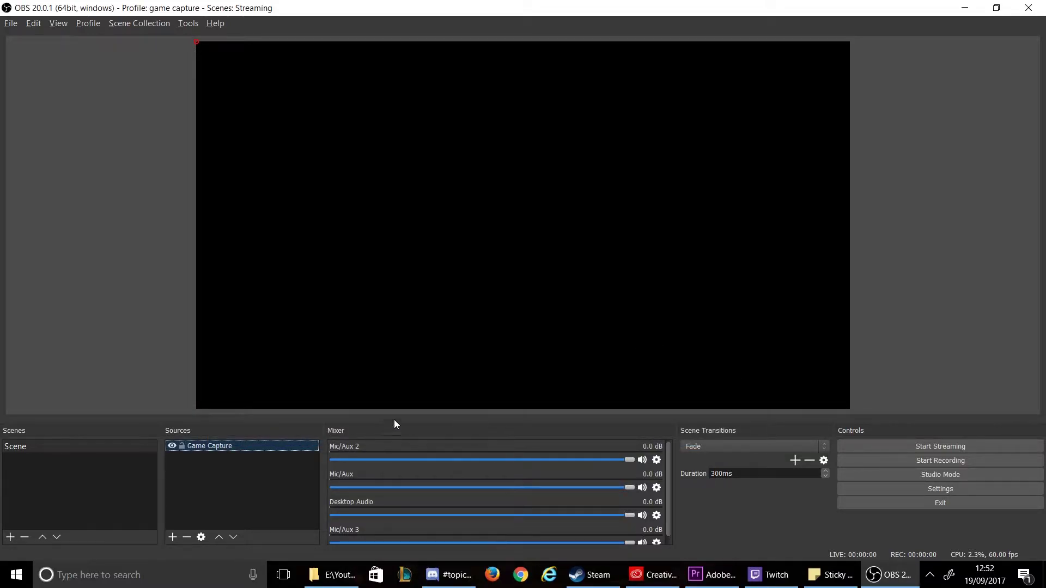
# - Open the output settings and select Advanced as the output mode
pyautogui.click(861, 489)
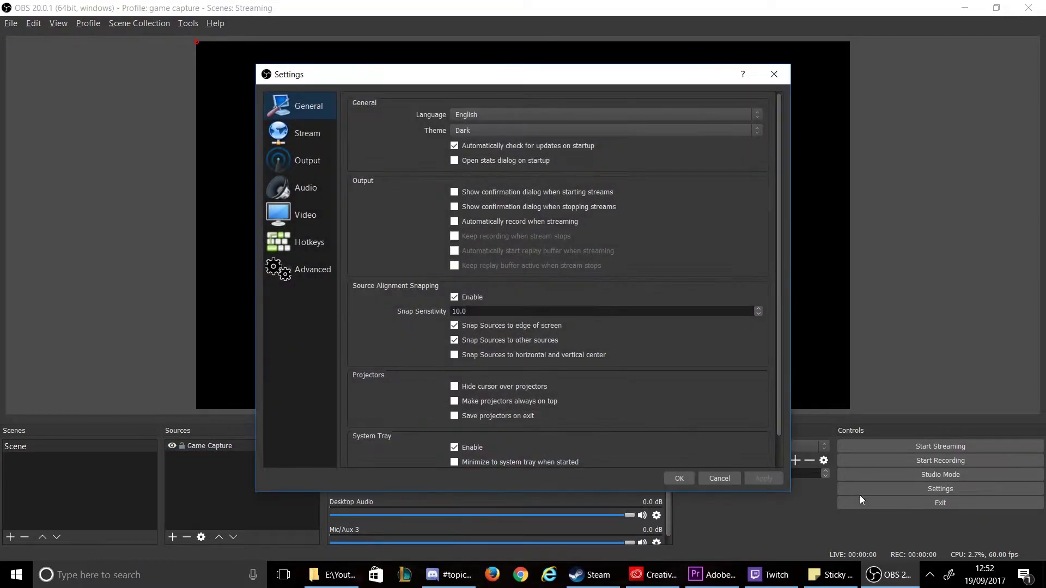
pyautogui.click(305, 158)
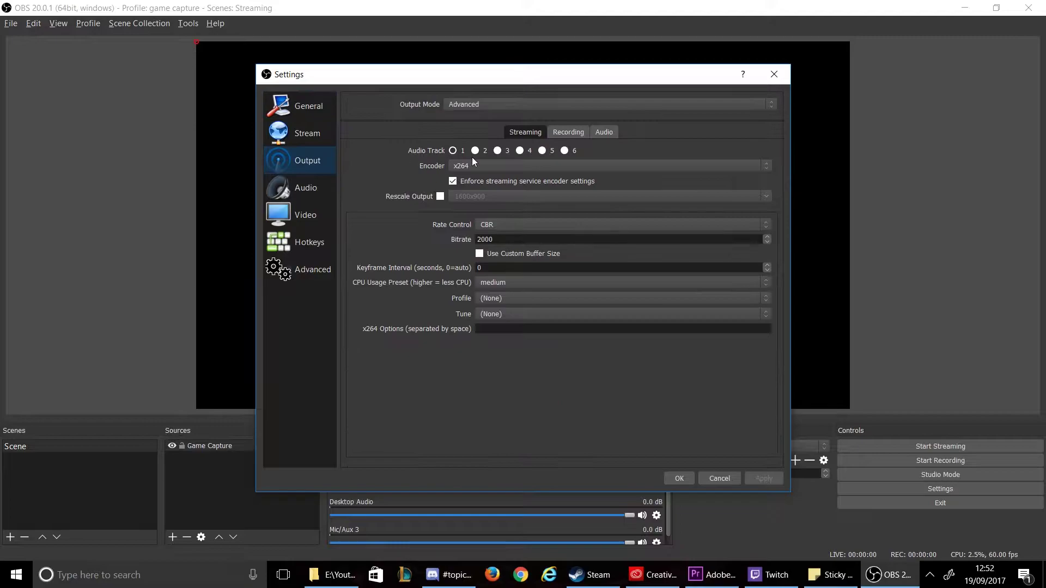
pyautogui.click(563, 103)
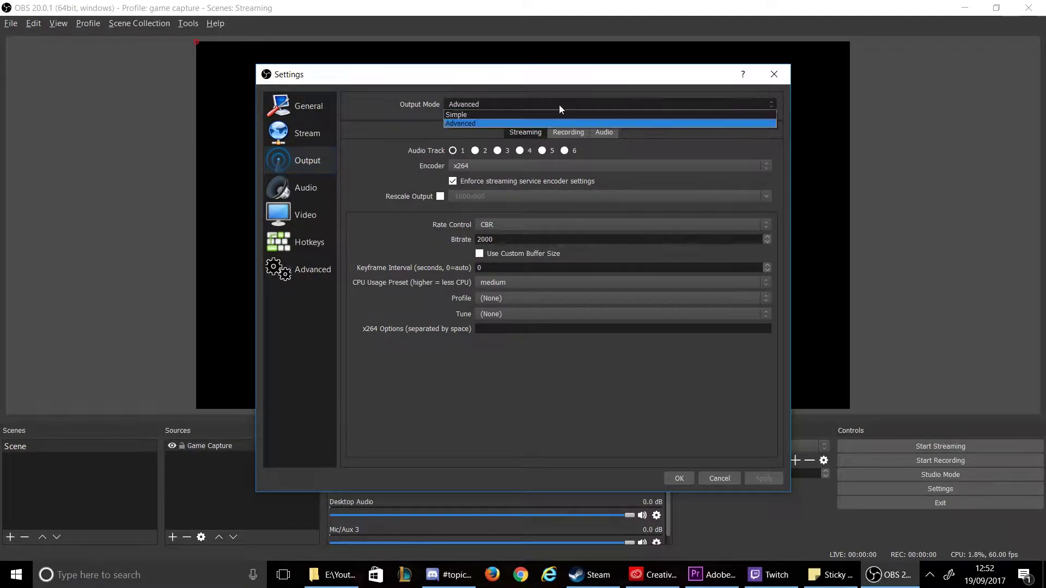
pyautogui.click(533, 122)
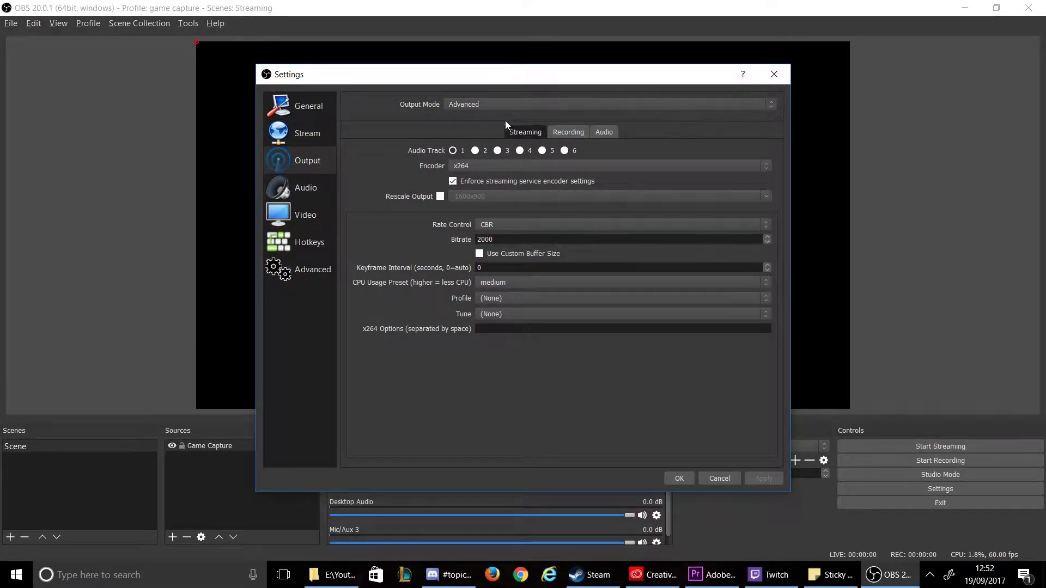
# - Select mkv as the format in the recording output settings
pyautogui.click(565, 132)
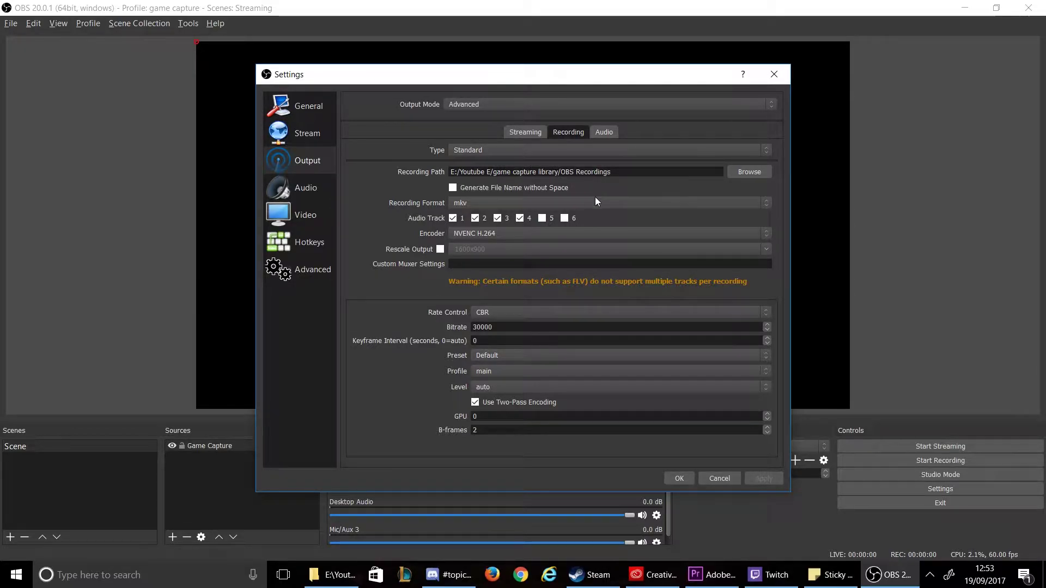
pyautogui.click(515, 200)
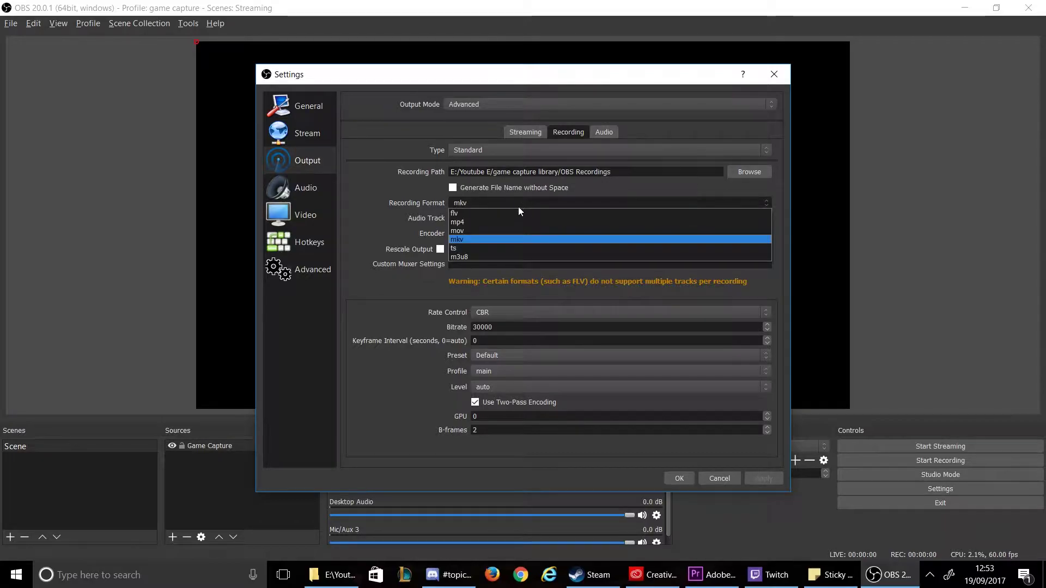
pyautogui.click(510, 240)
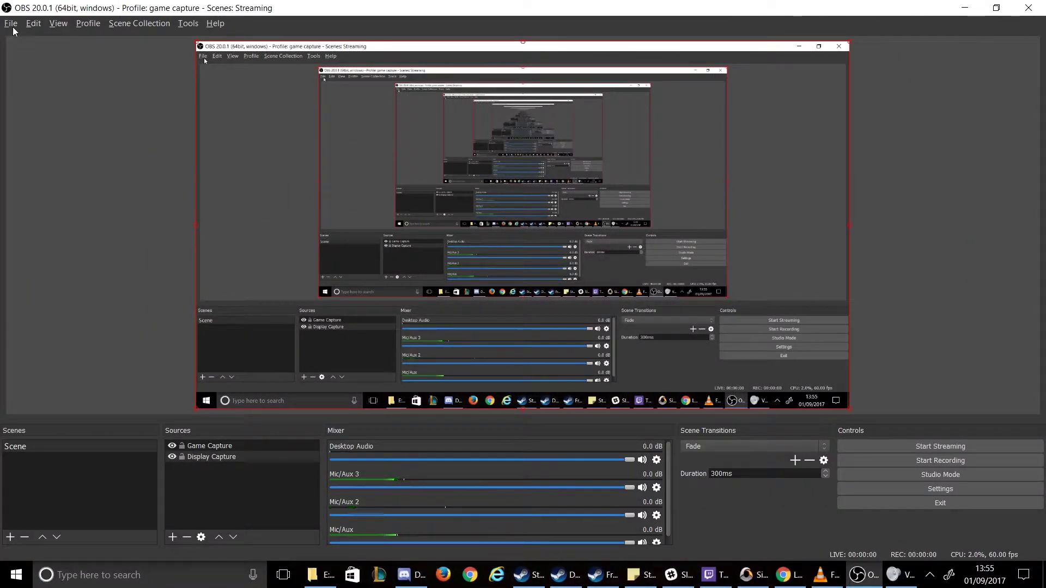
# - Open the Remux Recordings tool for converting finished recordings
pyautogui.click(10, 23)
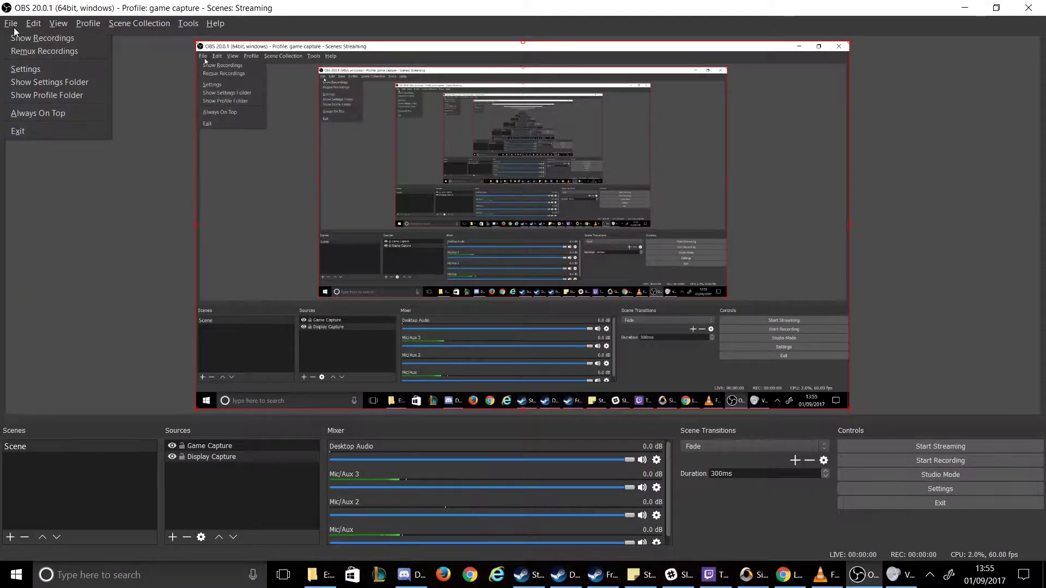
pyautogui.click(58, 52)
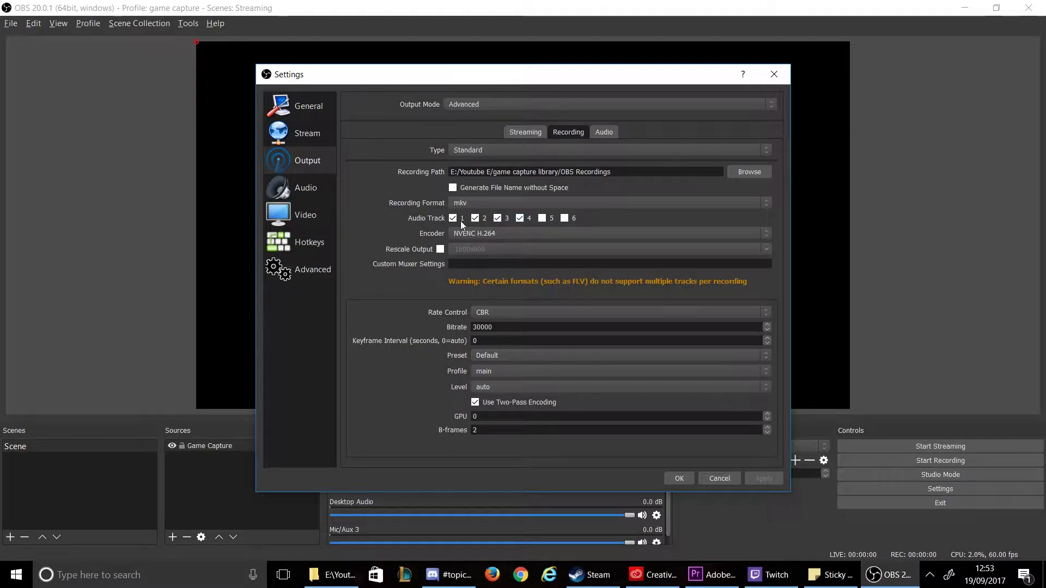
# - Set the recording encoder to NVENC H.264 with CBR rate control and a bitrate of 30000
pyautogui.click(512, 233)
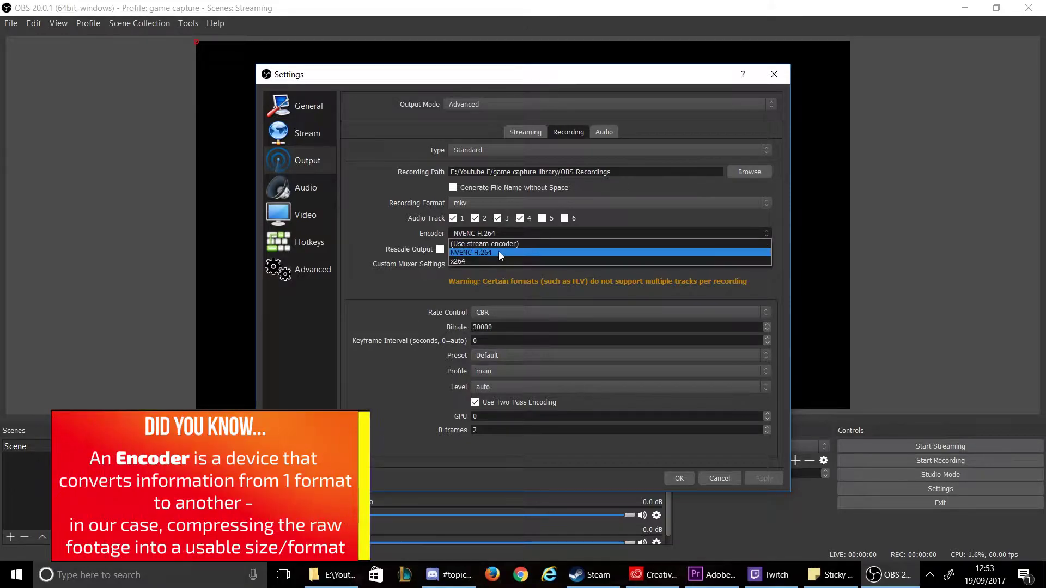
pyautogui.click(498, 250)
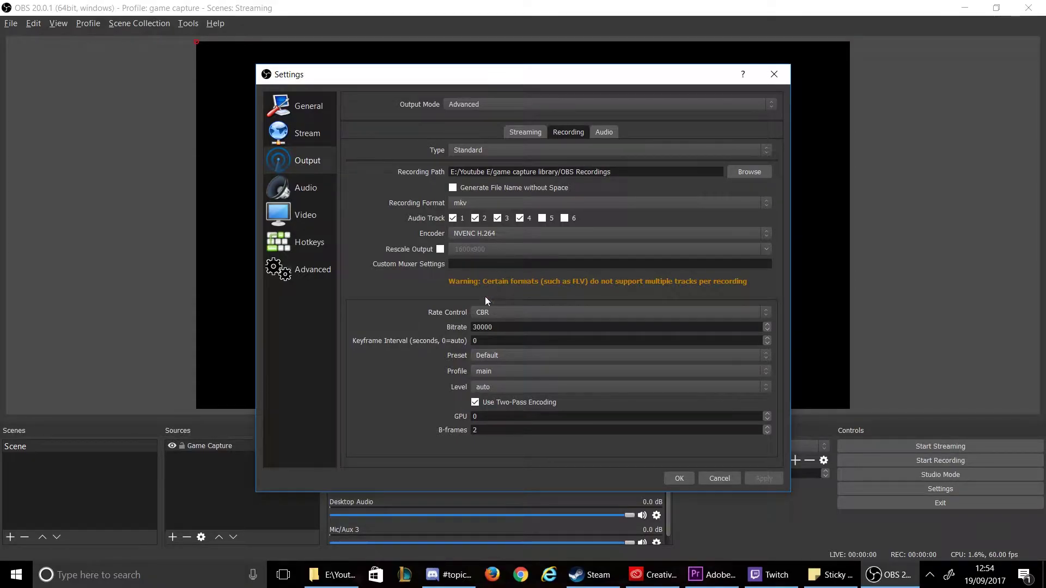
pyautogui.click(499, 313)
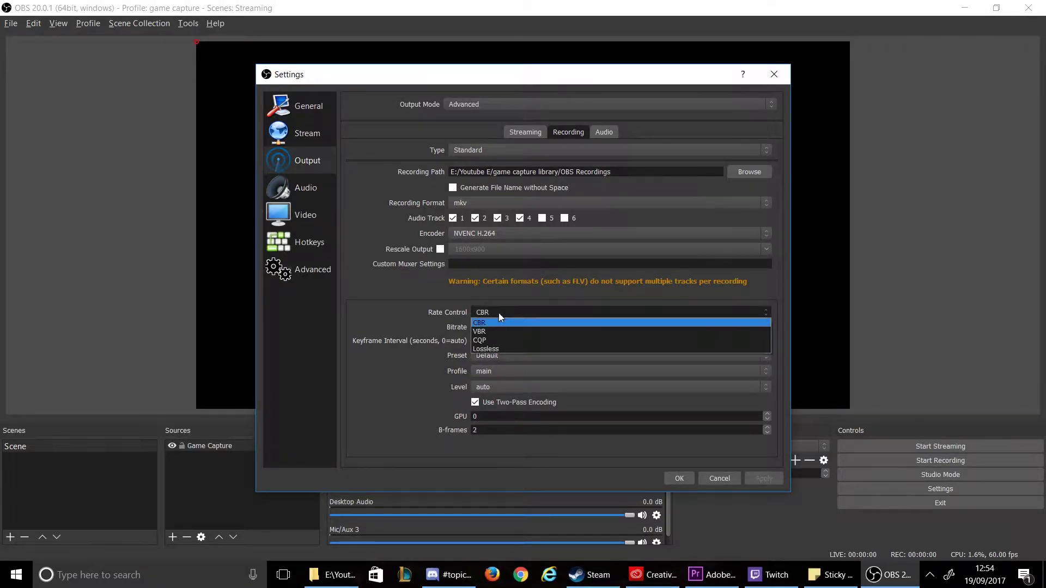
pyautogui.click(495, 323)
pyautogui.moveTo(497, 327); pyautogui.dragTo(476, 326)
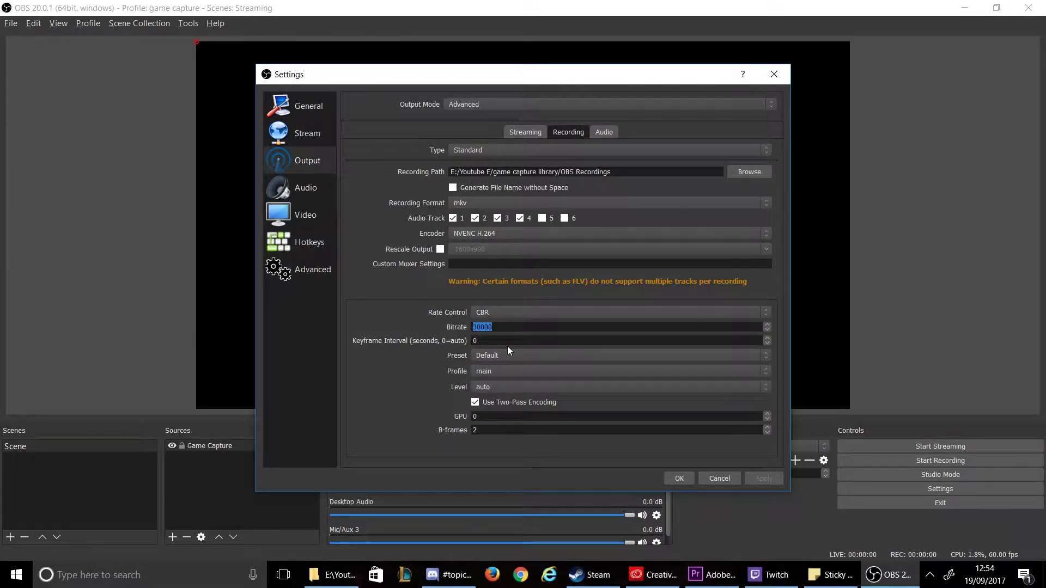
pyautogui.click(512, 327)
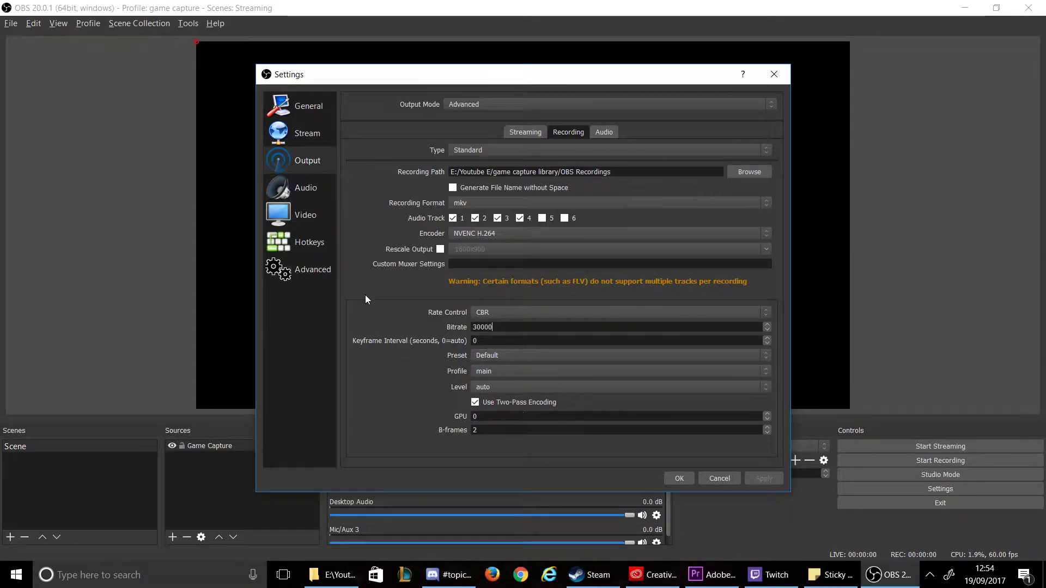
# - In the video settings, keep the output resolution at 1920x1080 and set the common FPS value to 60
pyautogui.click(306, 215)
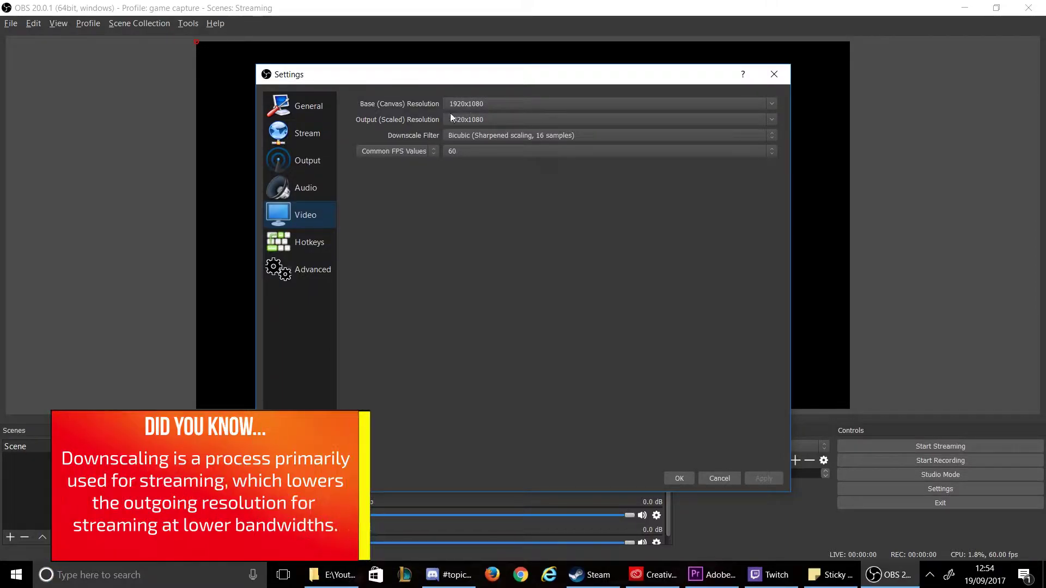
pyautogui.click(531, 121)
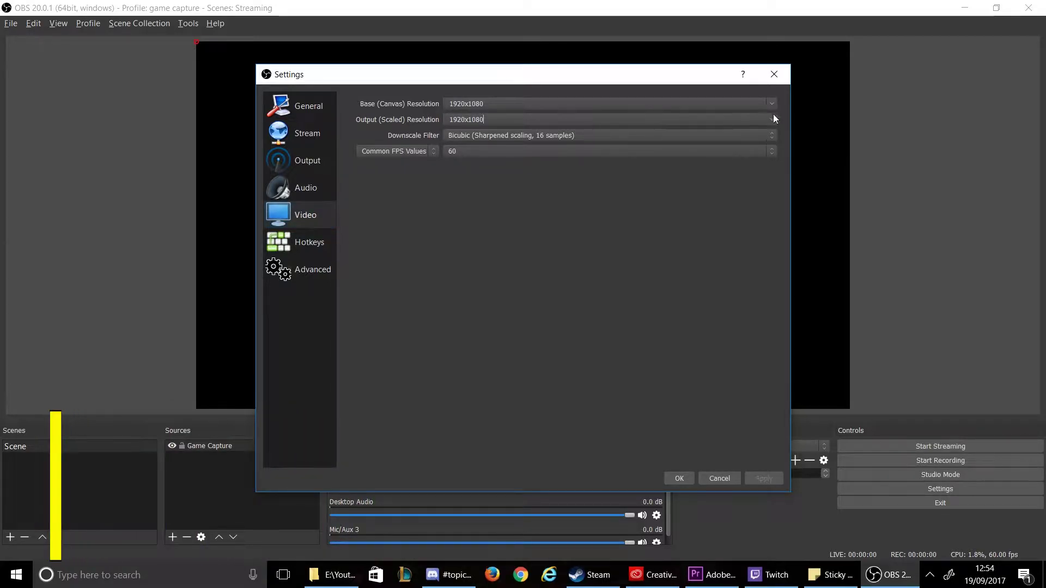
pyautogui.click(466, 151)
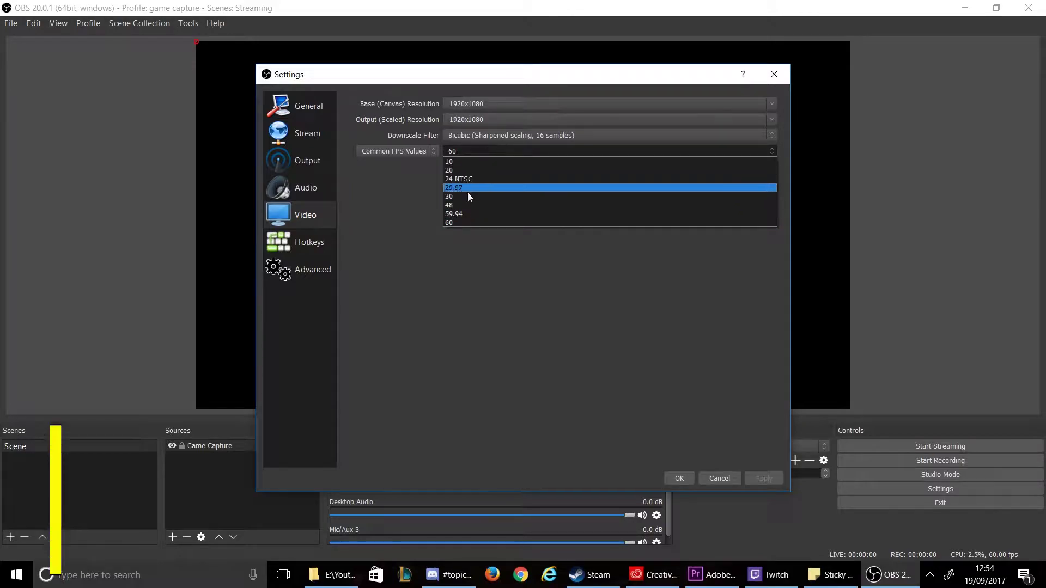
pyautogui.click(469, 221)
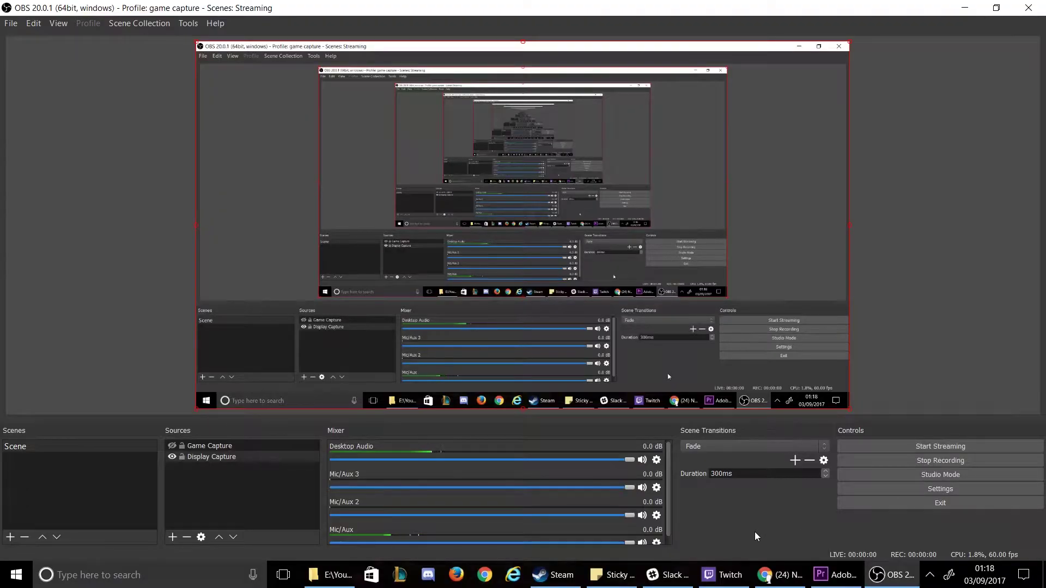
# - In the GeForce Experience overlay, turn off Instant Replay and save its settings with 20 minutes length, custom quality, 1080p HD, 60 FPS and 50 Mbps
pyautogui.hotkey('alt', 'z')
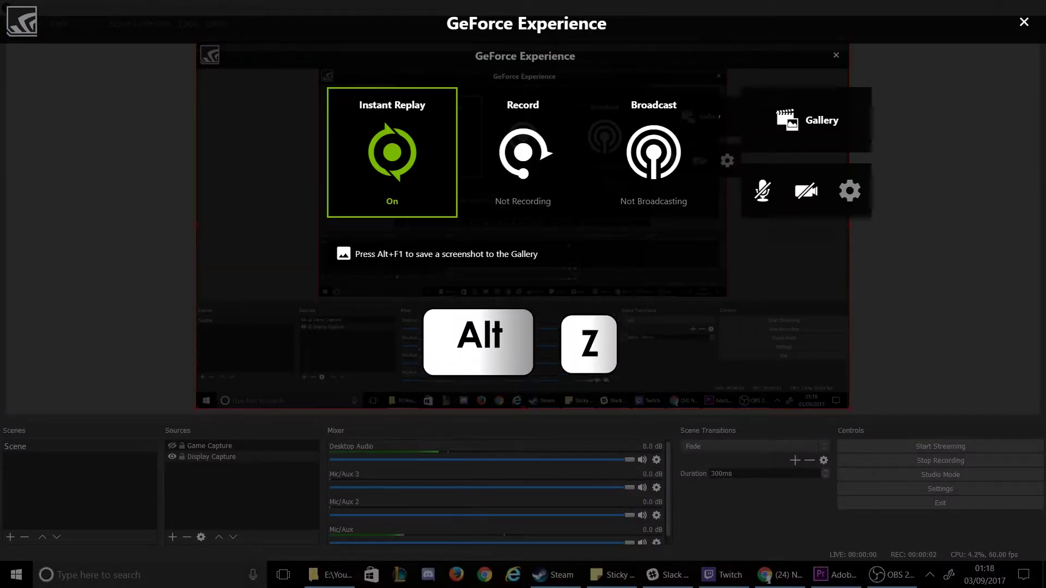
pyautogui.click(440, 173)
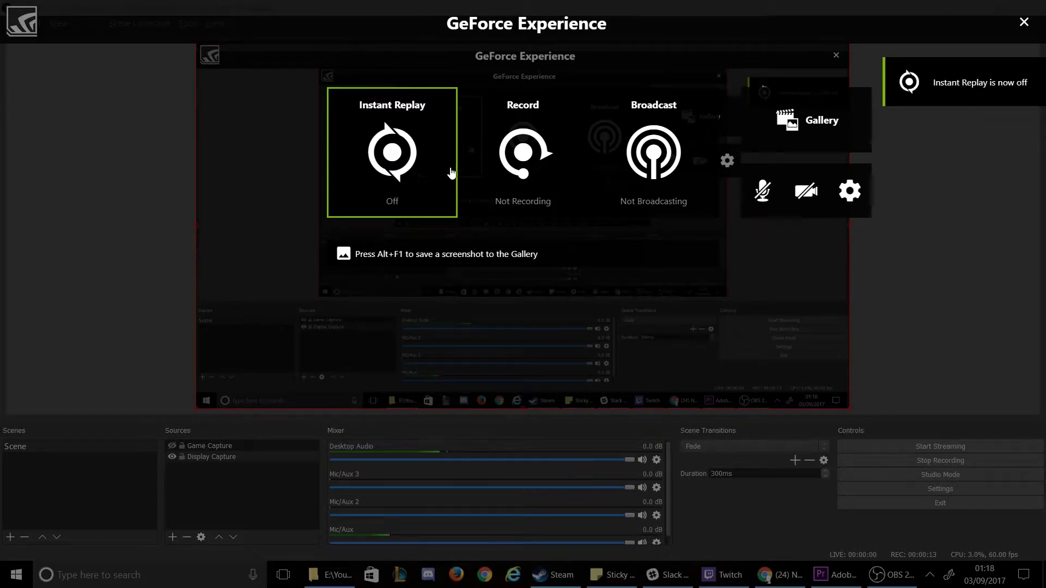
pyautogui.click(396, 177)
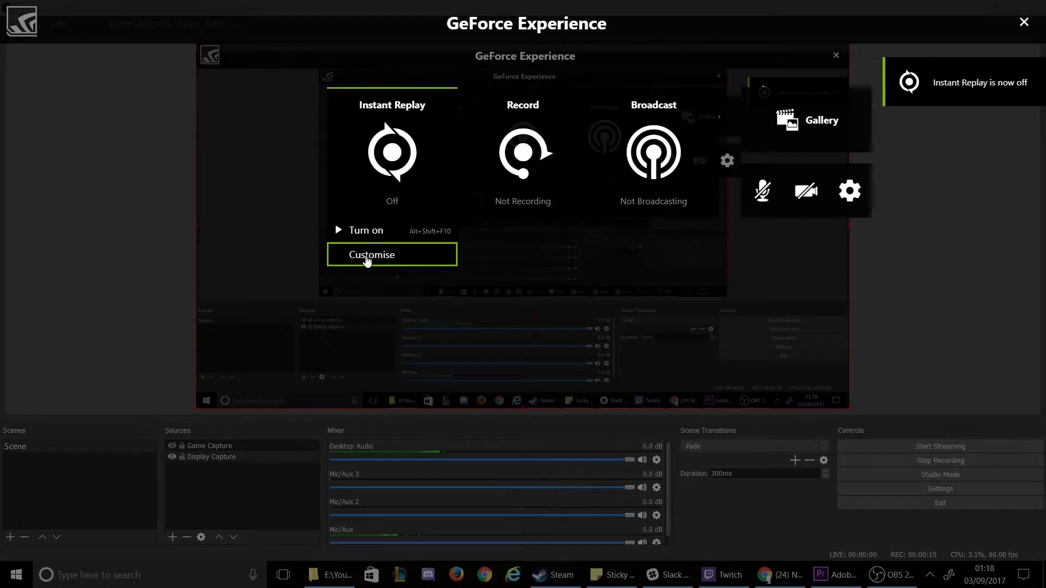
pyautogui.click(366, 255)
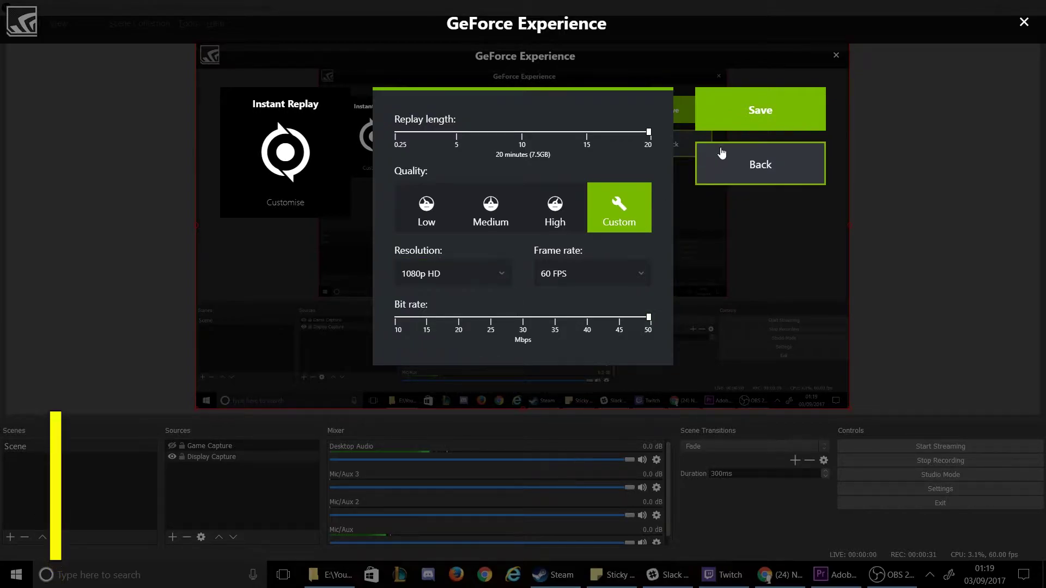
pyautogui.click(743, 119)
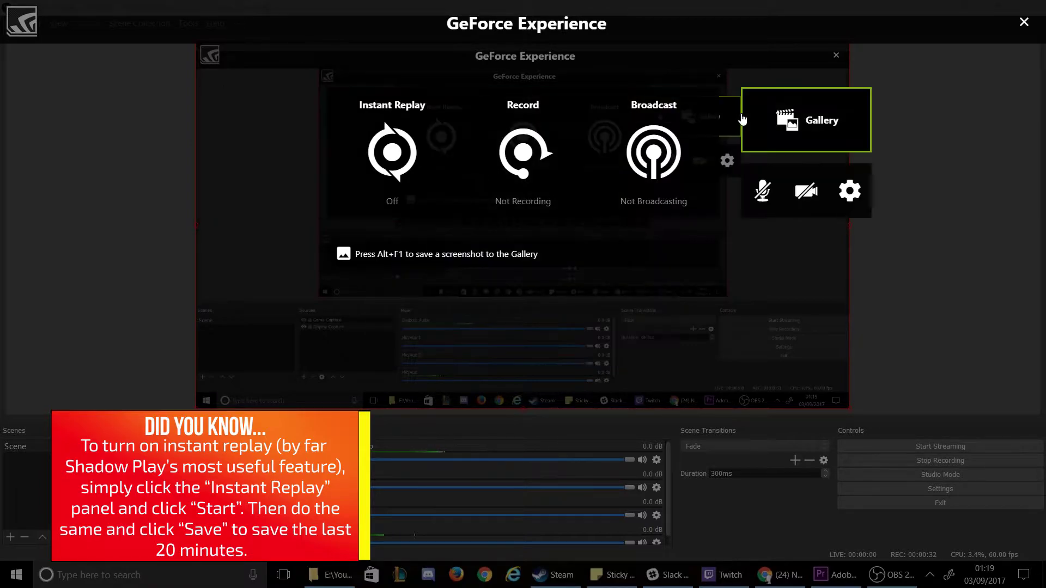
# - Save the overlay's Record settings with custom quality, 1080p HD resolution, 60 FPS and a 50 Mbps bit rate
pyautogui.click(542, 161)
pyautogui.click(506, 252)
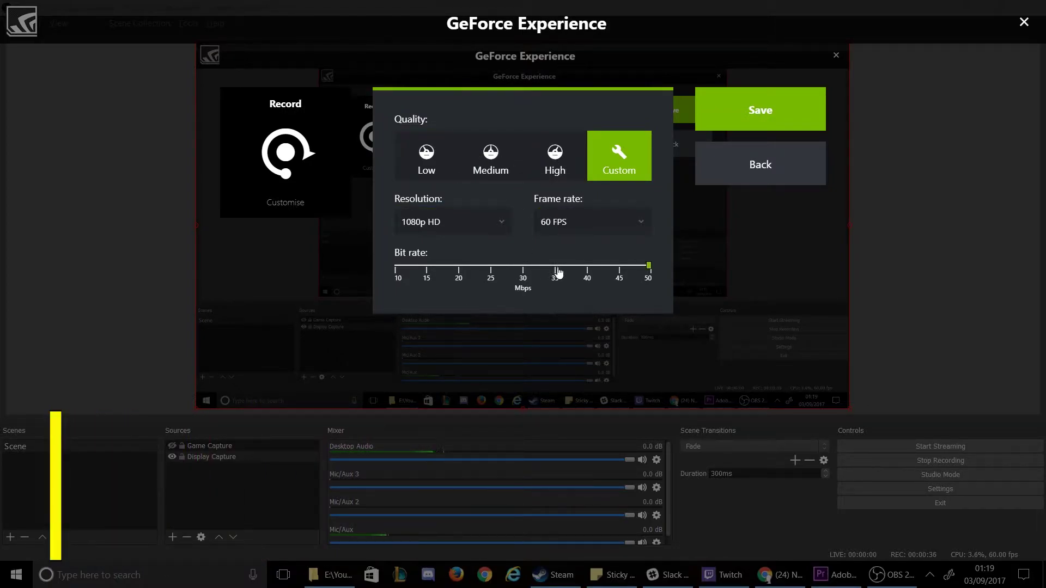
pyautogui.click(736, 120)
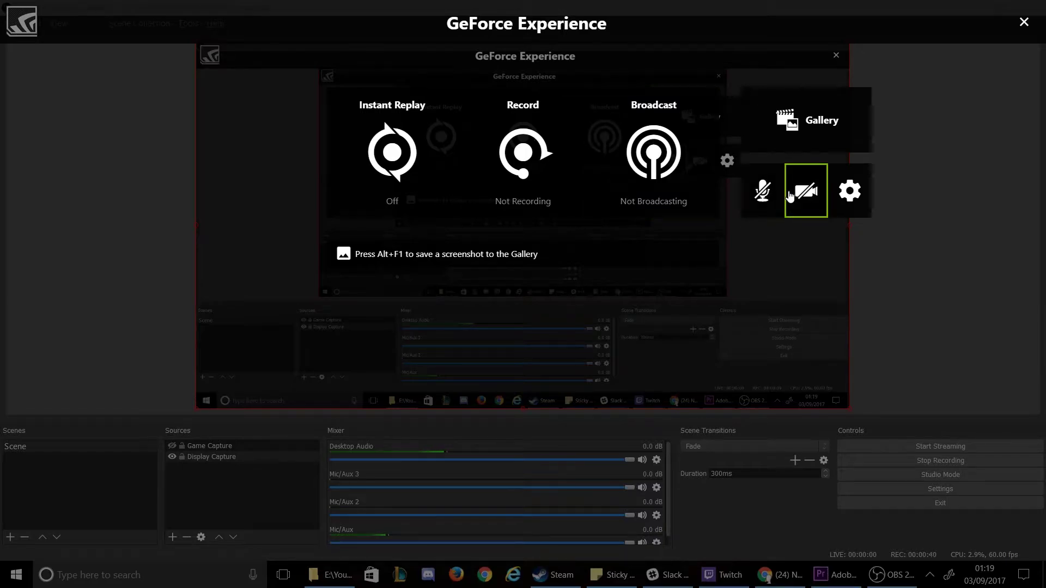
# - Save the microphone settings with Microphone (Blue Snowball) as the recording device, volume at 100 percent and boost at 0
pyautogui.click(763, 191)
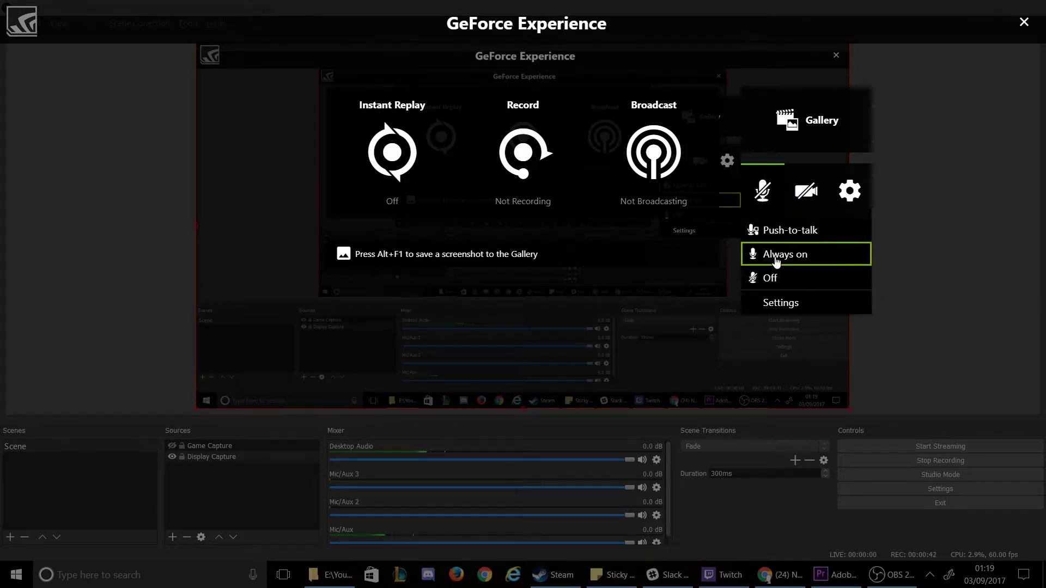
pyautogui.click(779, 303)
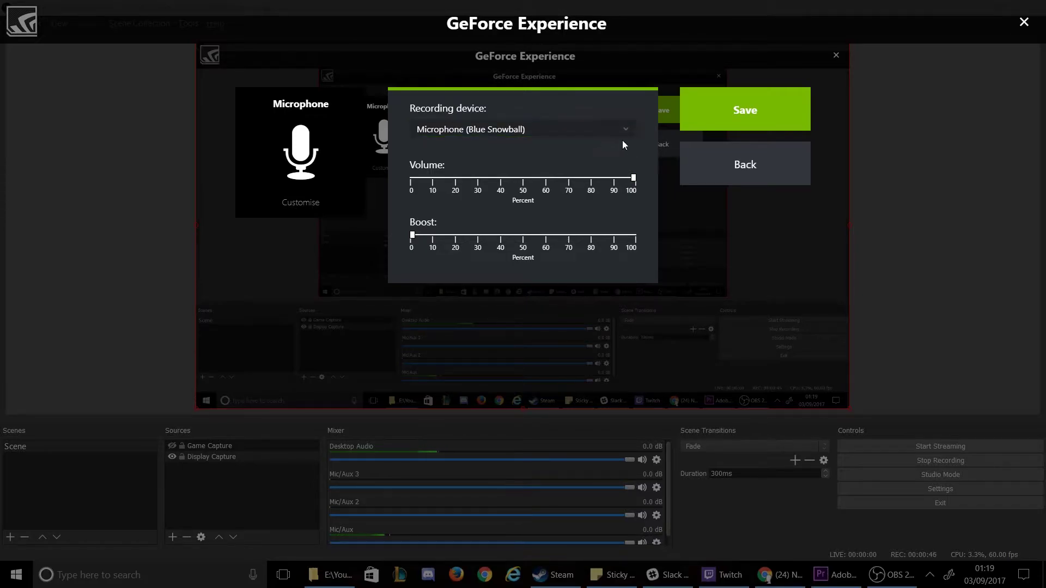
pyautogui.click(721, 114)
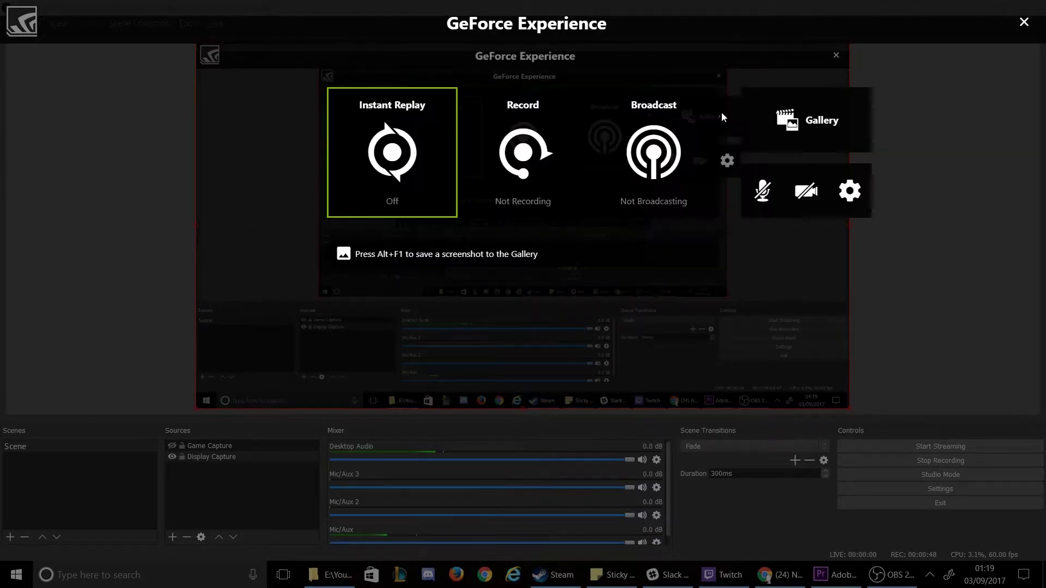
# - Check the temporary files and videos folder locations in the overlay's recording settings, then return to the overlay's main screen
pyautogui.click(848, 200)
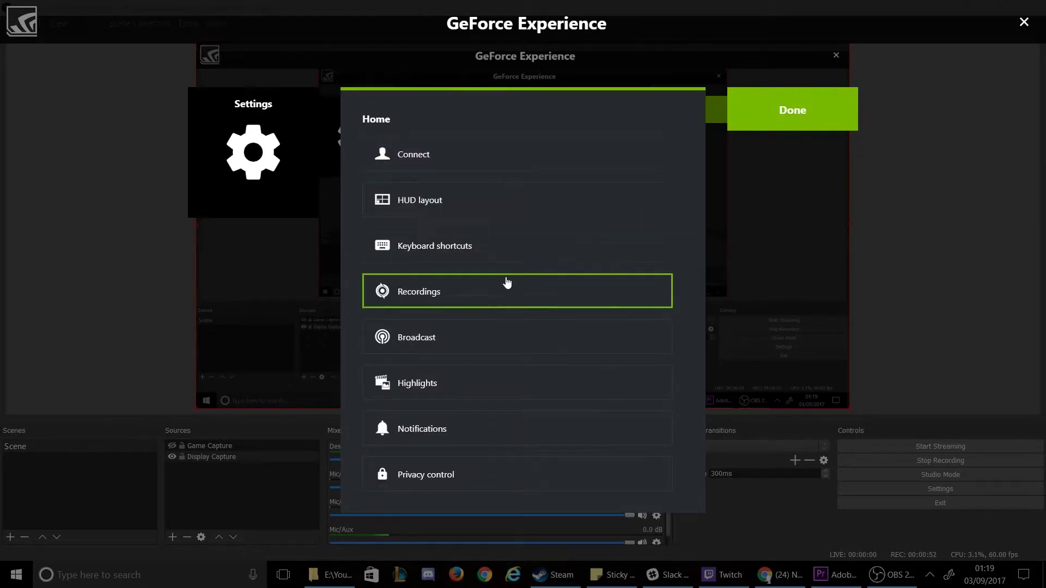
pyautogui.click(485, 295)
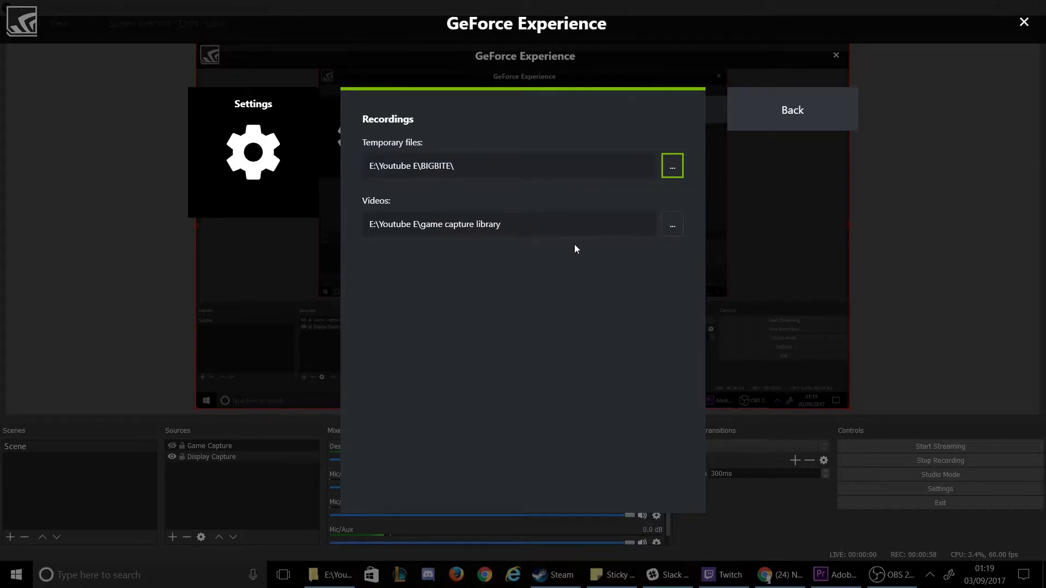
pyautogui.click(787, 121)
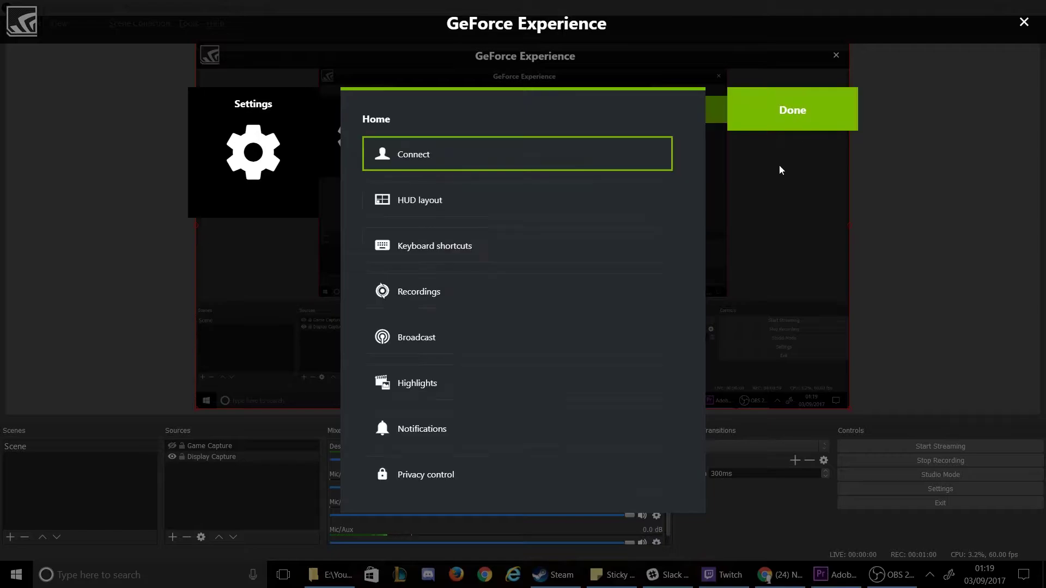
pyautogui.click(771, 116)
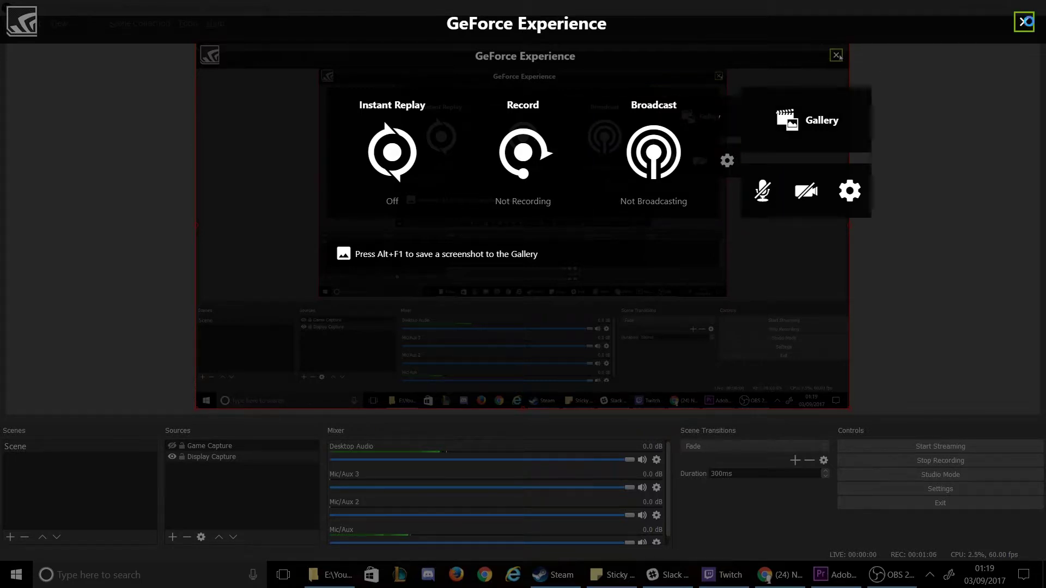
# - Close the GeForce Experience overlay
pyautogui.click(1024, 21)
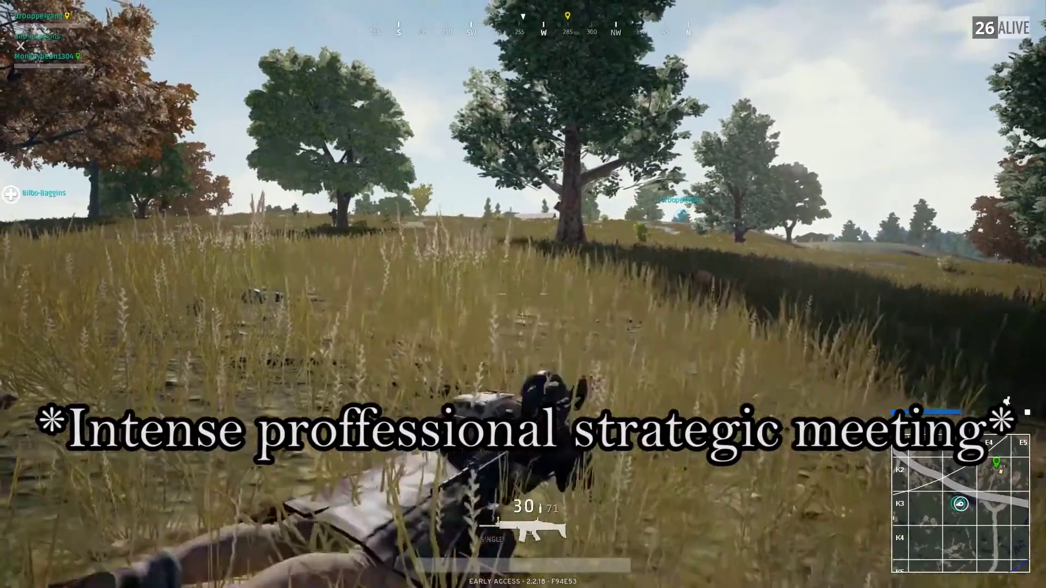
pyautogui.press('c')
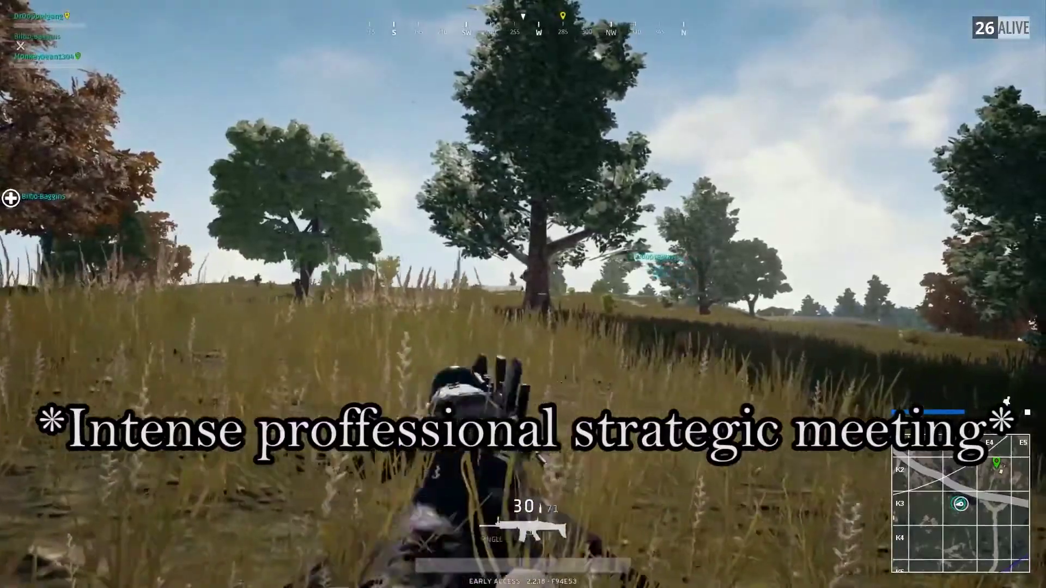
pyautogui.press('z')
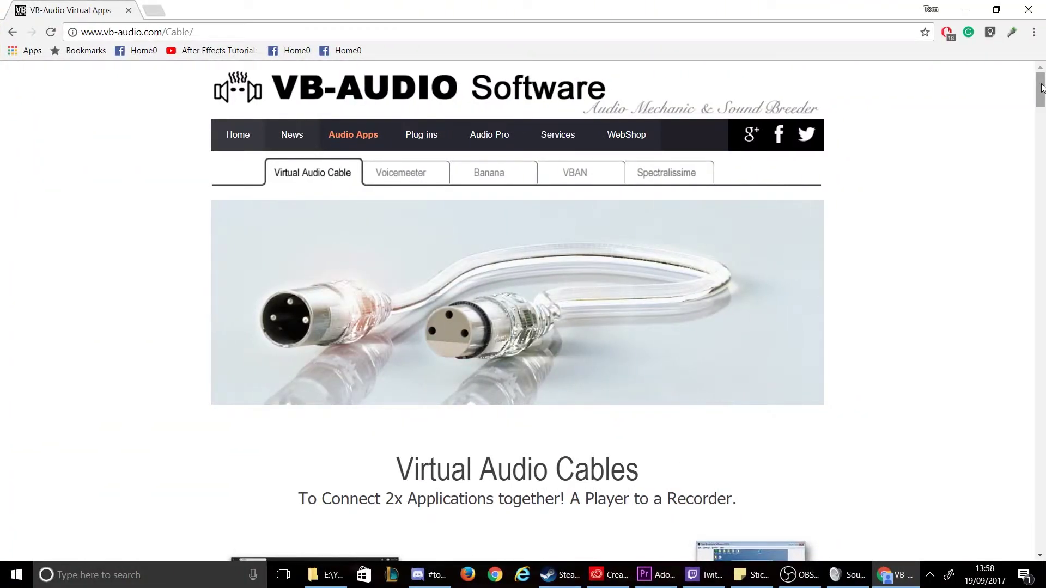
# - Look through the VB-Audio Virtual Cable page in the browser for the VB-CABLE driver downloads
pyautogui.moveTo(1042, 87); pyautogui.dragTo(1041, 174)
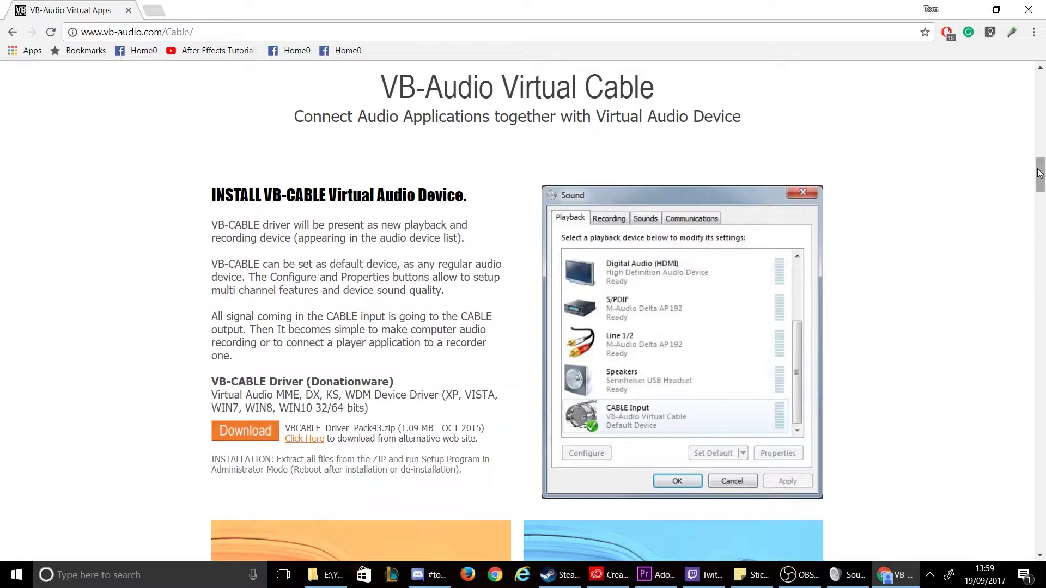
pyautogui.scroll(-10, 971, 190)
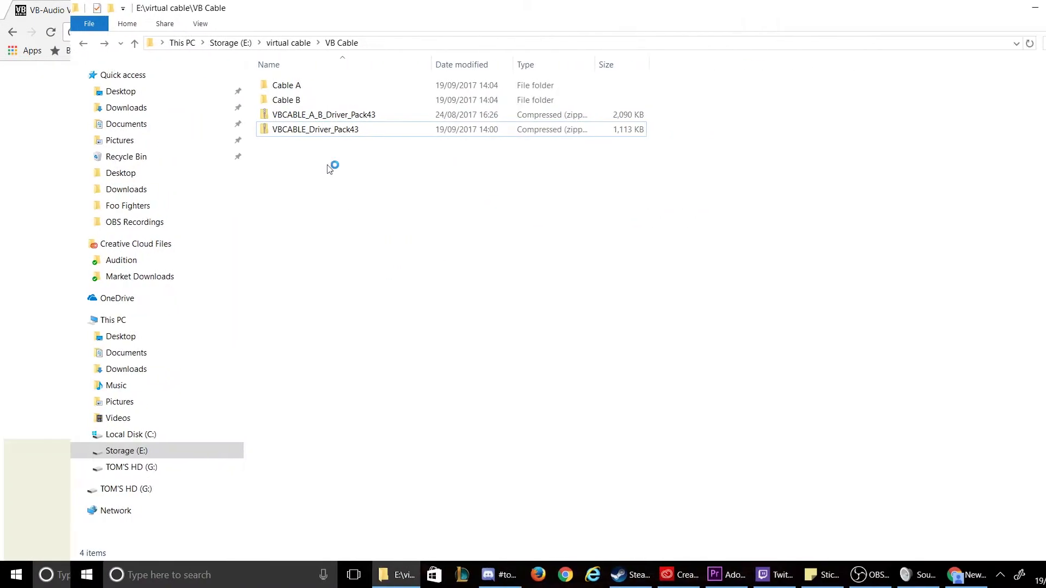
# - In the VB Cable folder, extract VBCABLE_Driver_Pack43 into its own folder with 7-Zip and delete the archive
pyautogui.click(261, 131)
pyautogui.rightClick(261, 131)
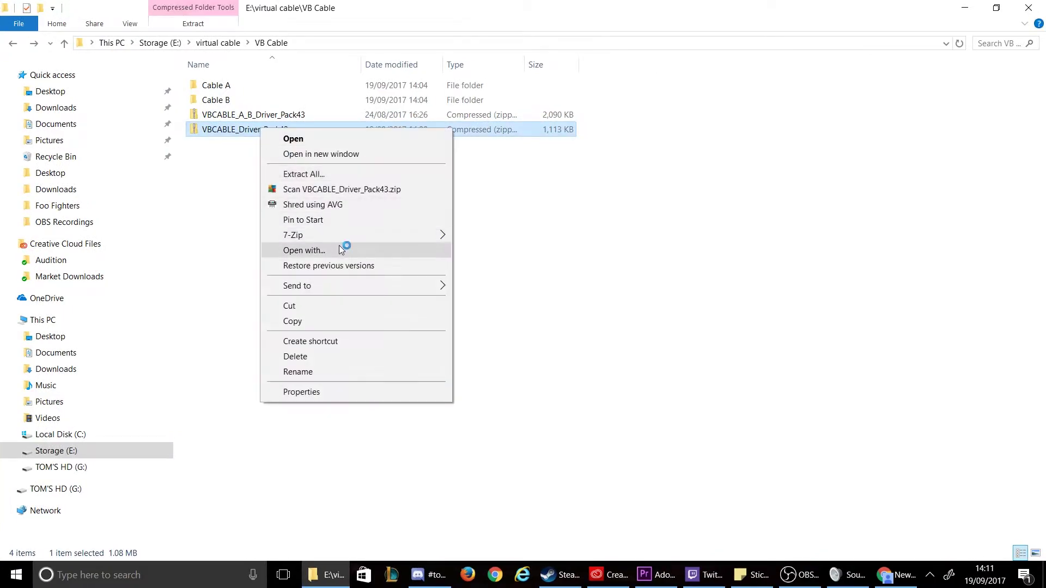
pyautogui.moveTo(335, 233)
pyautogui.click(566, 280)
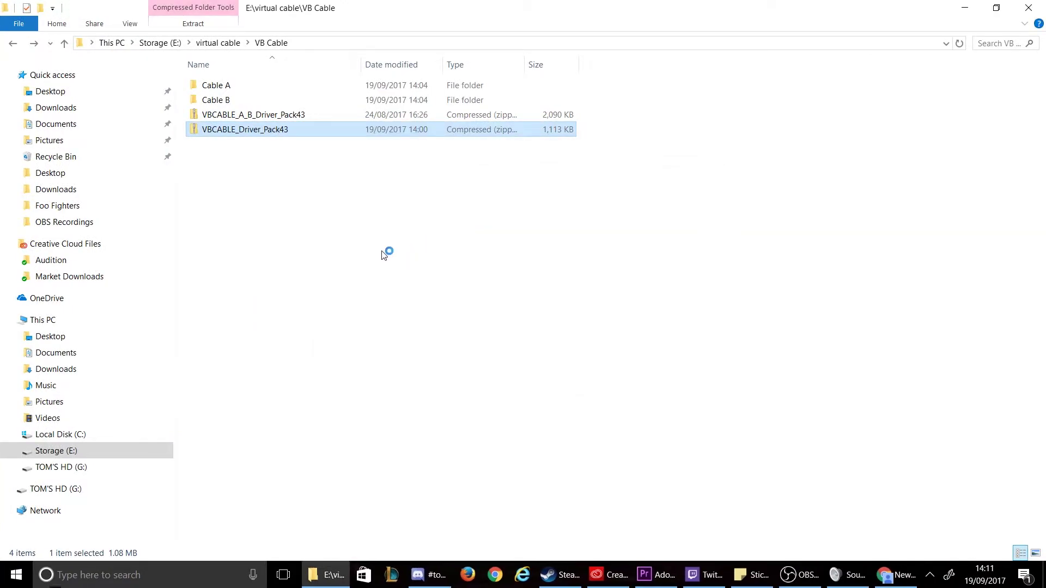
pyautogui.click(275, 131)
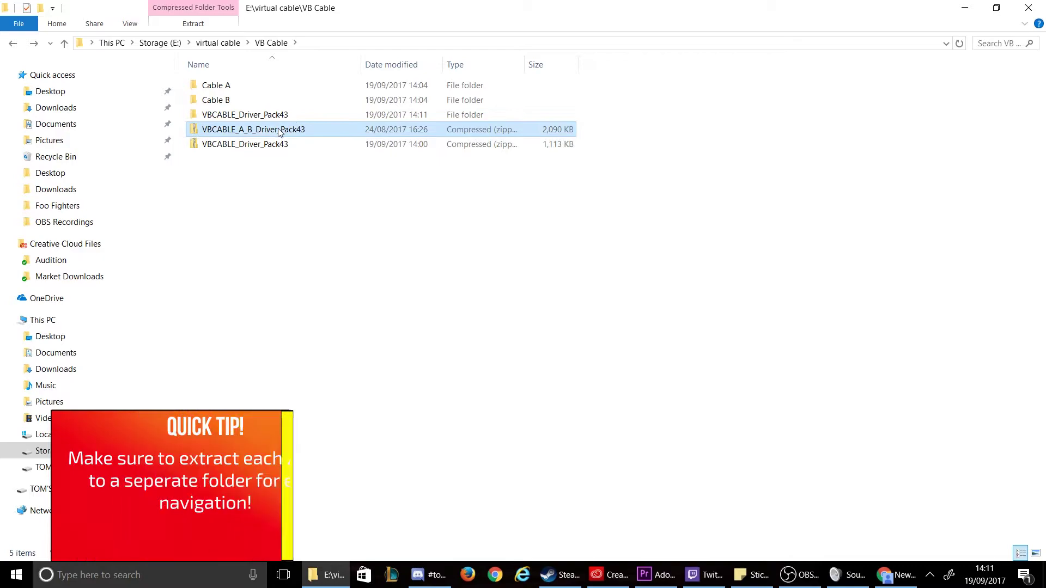
pyautogui.click(280, 147)
pyautogui.press('Delete')
# - Extract VBCABLE_A_B_Driver_Pack43 into the VB Cable folder with 7-Zip and delete the archive
pyautogui.rightClick(279, 135)
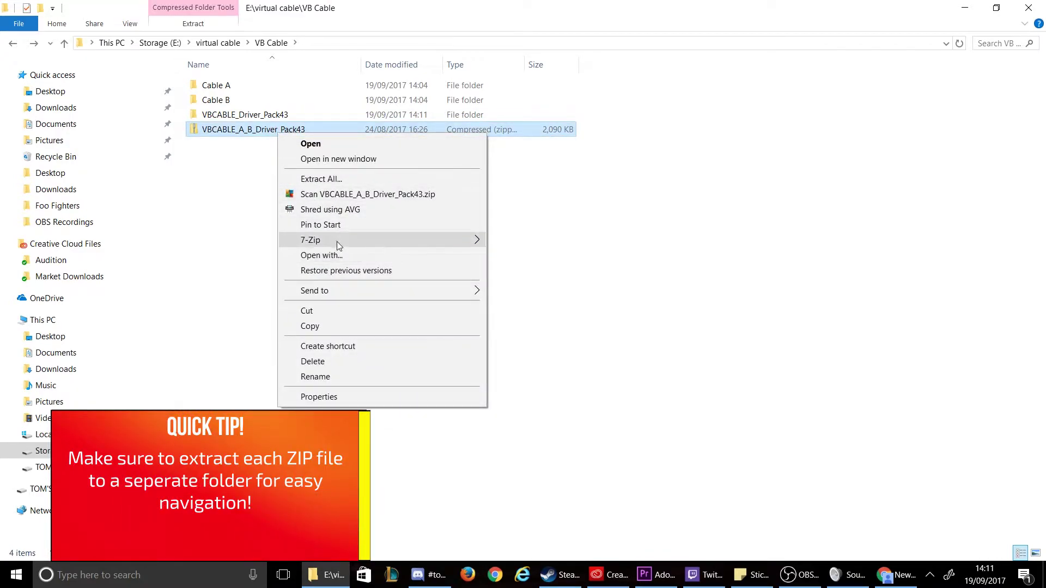
pyautogui.moveTo(337, 241)
pyautogui.click(616, 282)
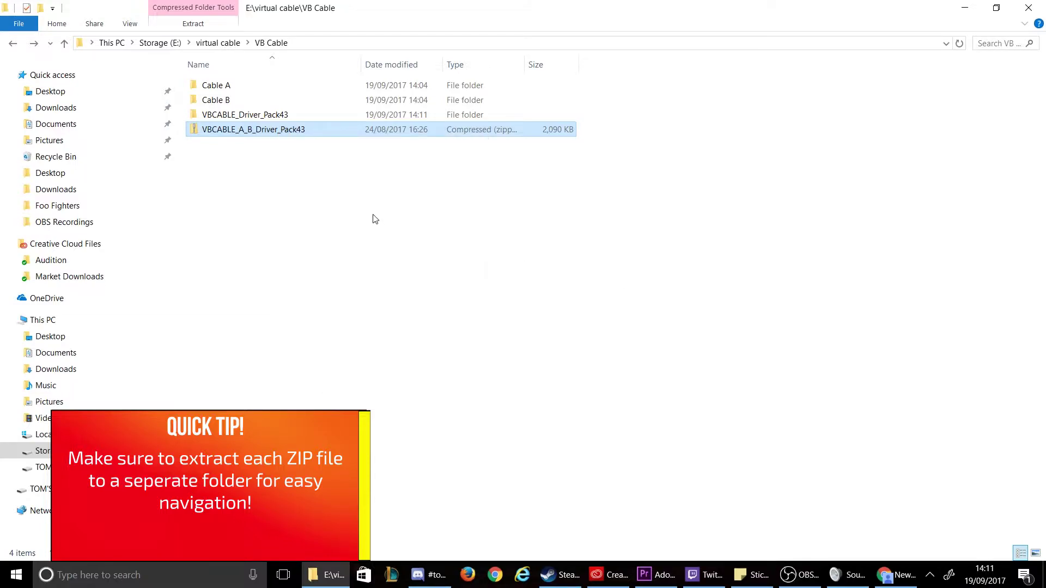
pyautogui.press('Delete')
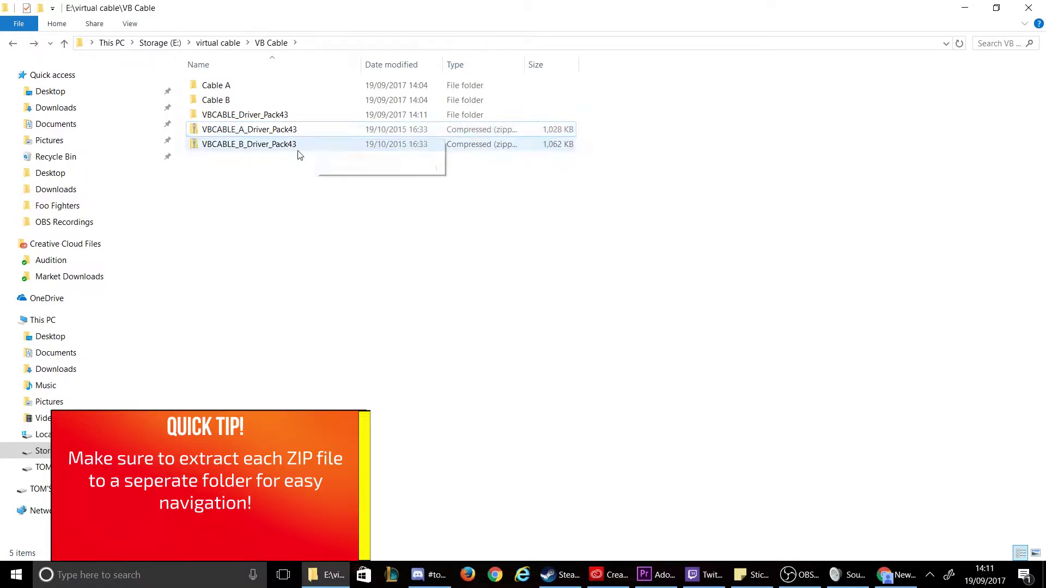
# - Move the A and B driver archives into the Cable A and Cable B folders and extract VBCABLE_A_Driver_Pack43 inside Cable A
pyautogui.moveTo(275, 131); pyautogui.dragTo(229, 85)
pyautogui.doubleClick(260, 87)
pyautogui.rightClick(260, 86)
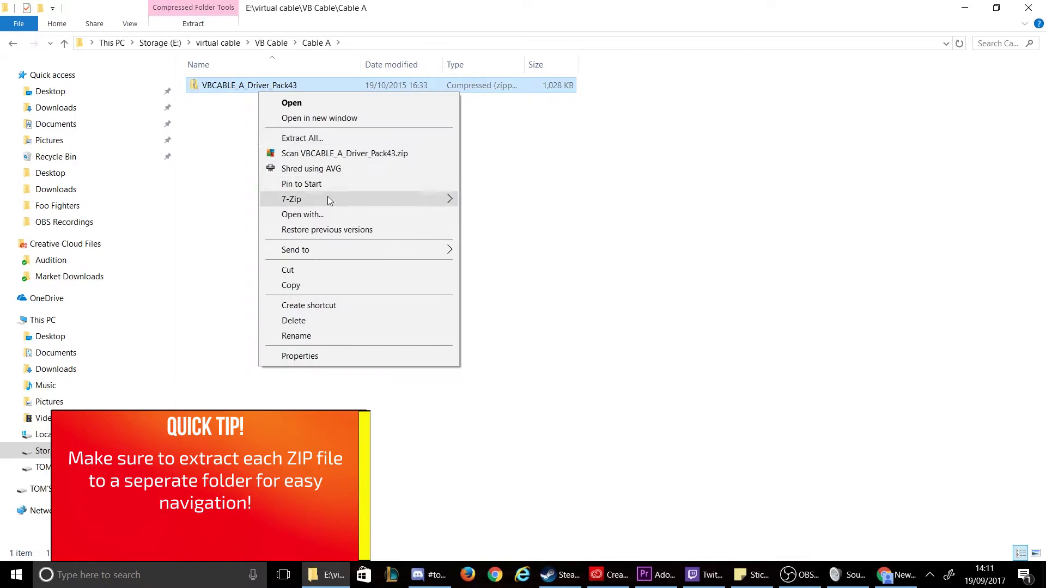
pyautogui.moveTo(325, 197)
pyautogui.click(537, 227)
# - Extract VBCABLE_B_Driver_Pack43 inside the Cable B folder with 7-Zip and return to the VB Cable folder
pyautogui.click(12, 43)
pyautogui.doubleClick(216, 100)
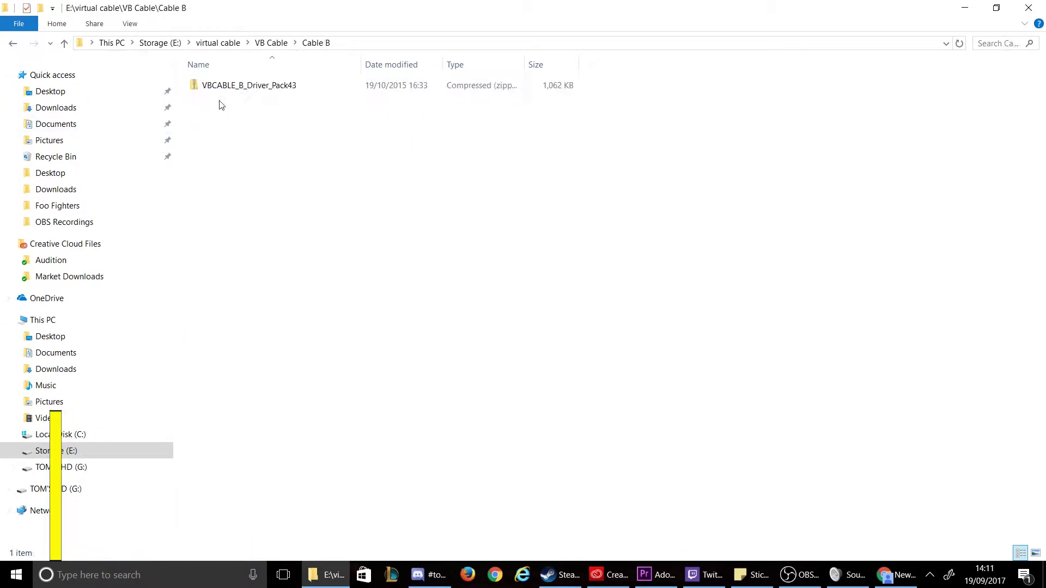
pyautogui.rightClick(245, 86)
pyautogui.click(559, 224)
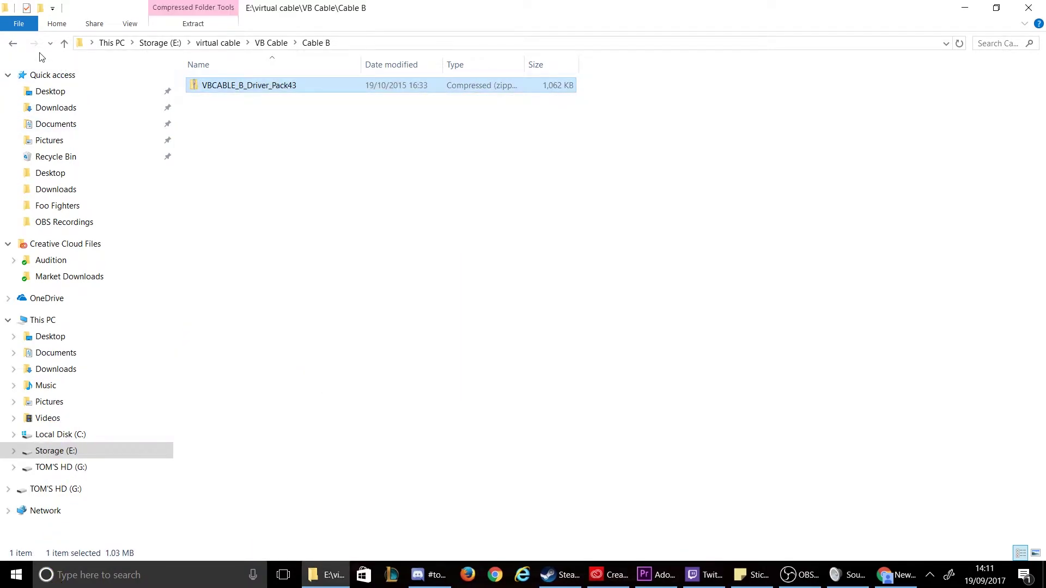
pyautogui.click(12, 44)
pyautogui.click(363, 274)
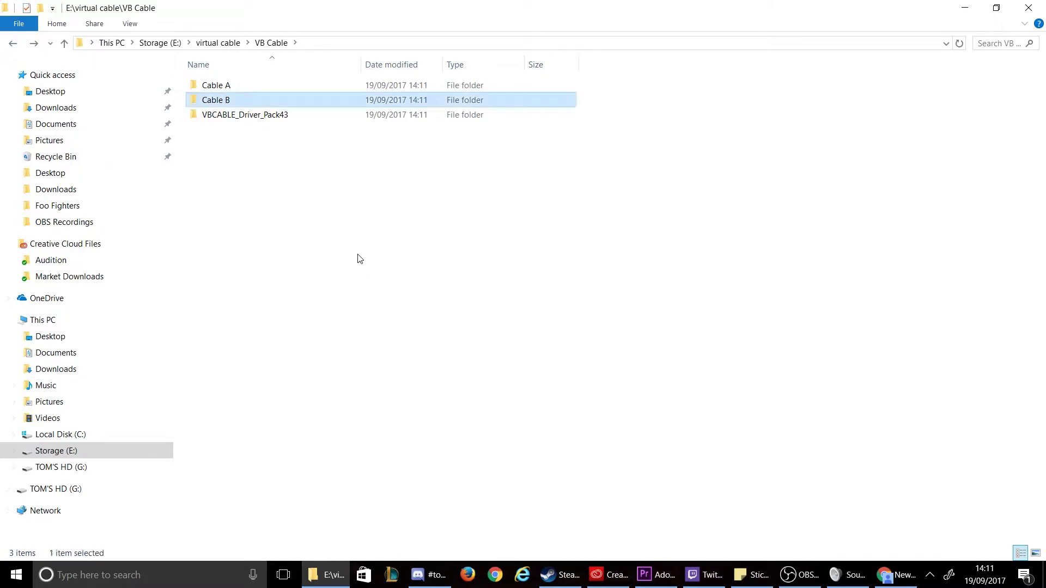
# - Locate the VBCABLE_Setup_x64 installer in each of the VBCABLE_Driver_Pack43, Cable B and Cable A folders
pyautogui.doubleClick(282, 114)
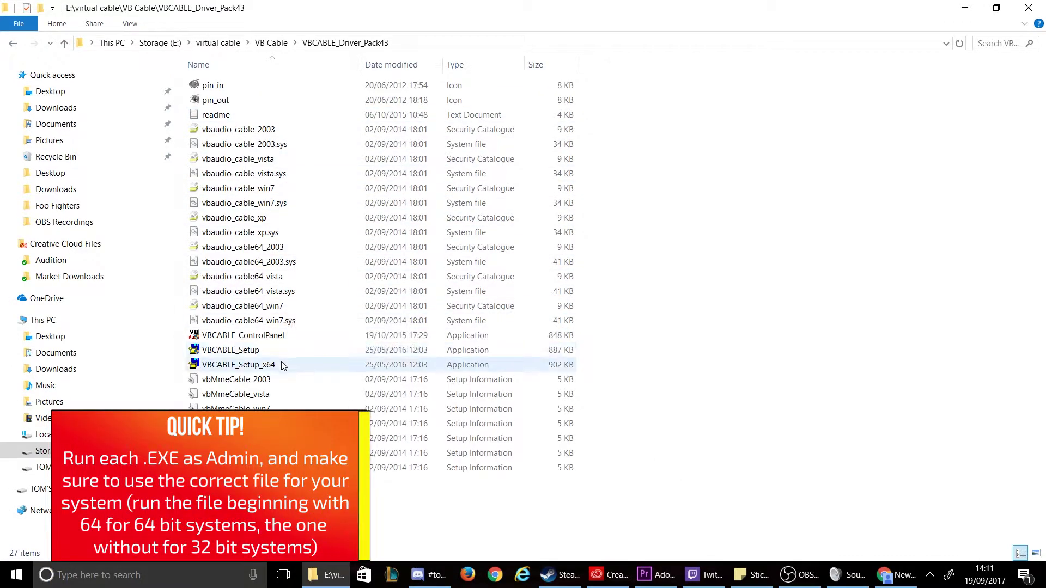
pyautogui.click(283, 367)
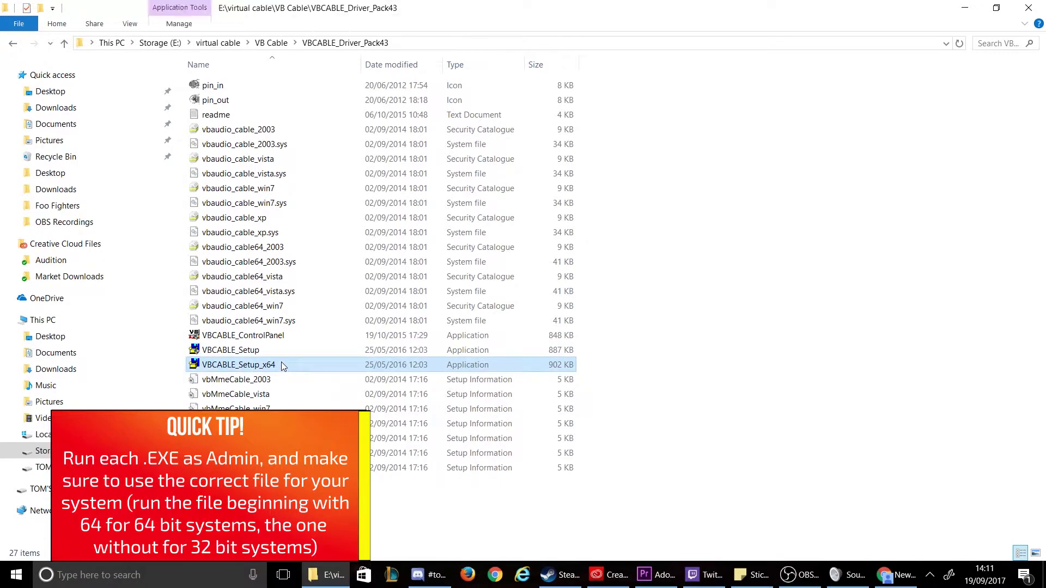
pyautogui.click(13, 44)
pyautogui.doubleClick(214, 100)
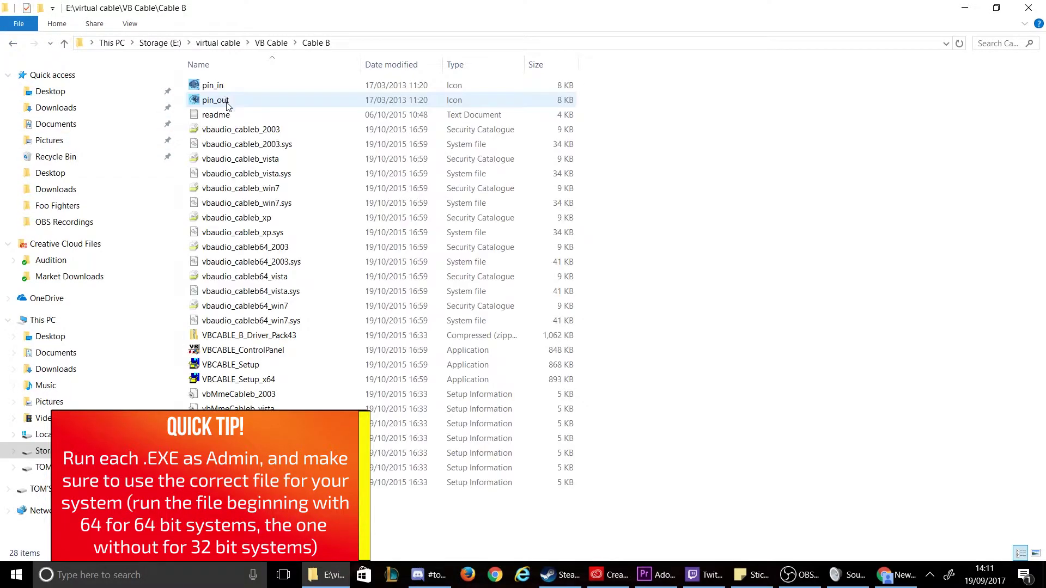
pyautogui.click(275, 380)
pyautogui.click(11, 43)
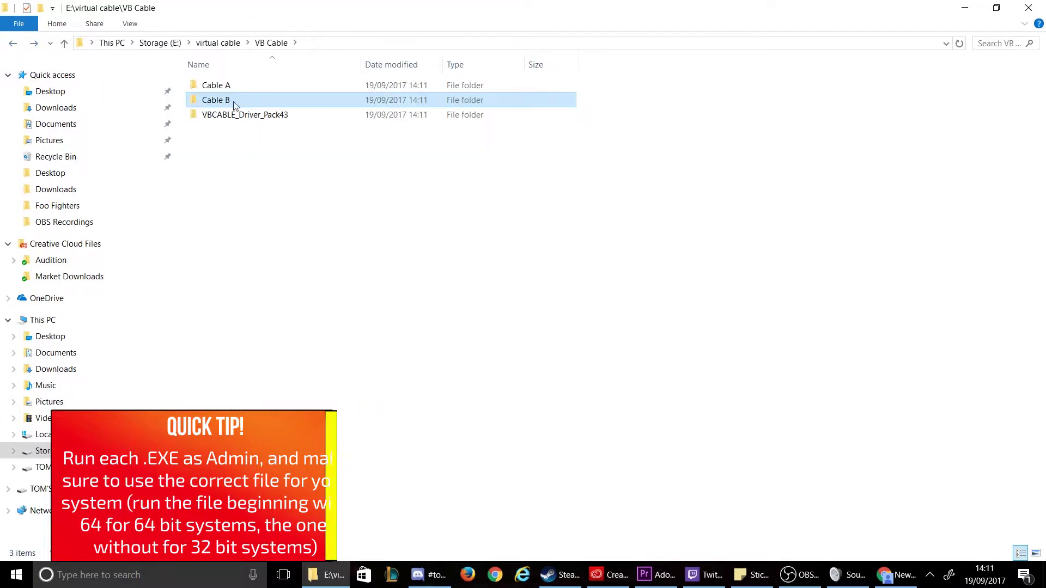
pyautogui.doubleClick(228, 87)
pyautogui.click(289, 385)
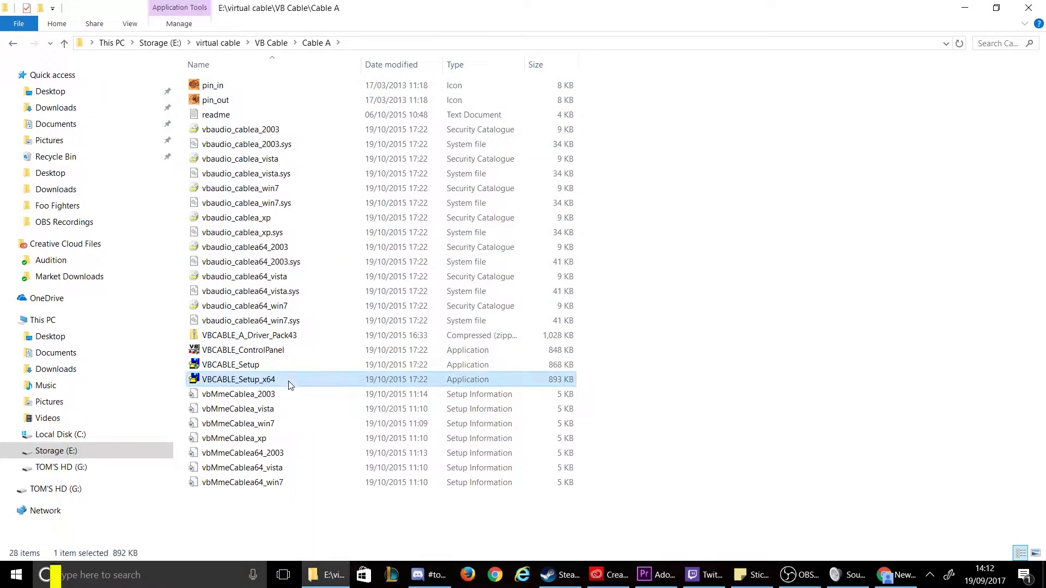
pyautogui.click(710, 364)
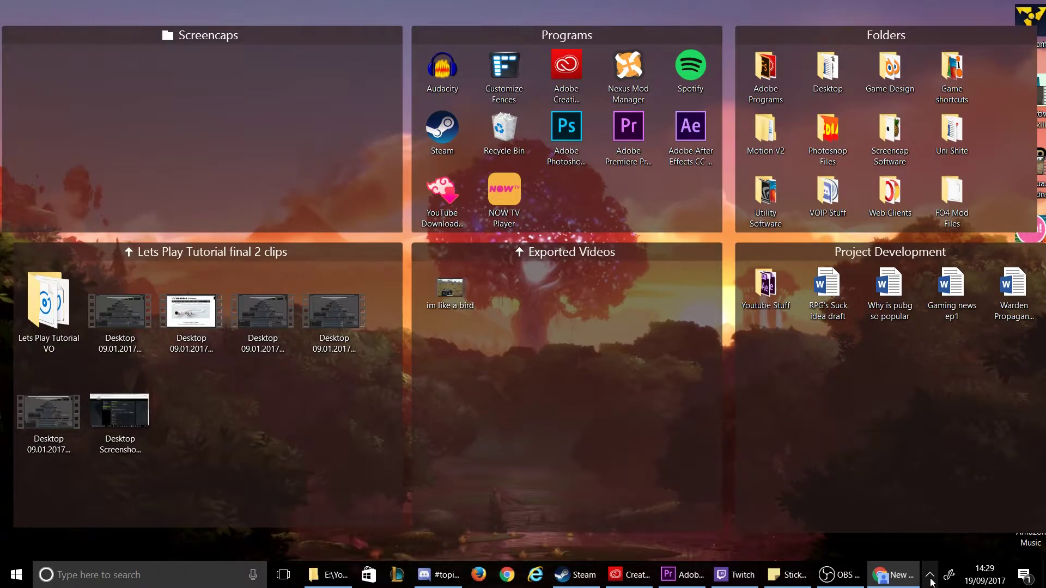
# - Open the Windows playback devices and check CABLE Input (VB-Audio Virtual Cable) in the list
pyautogui.click(930, 574)
pyautogui.rightClick(942, 493)
pyautogui.click(935, 448)
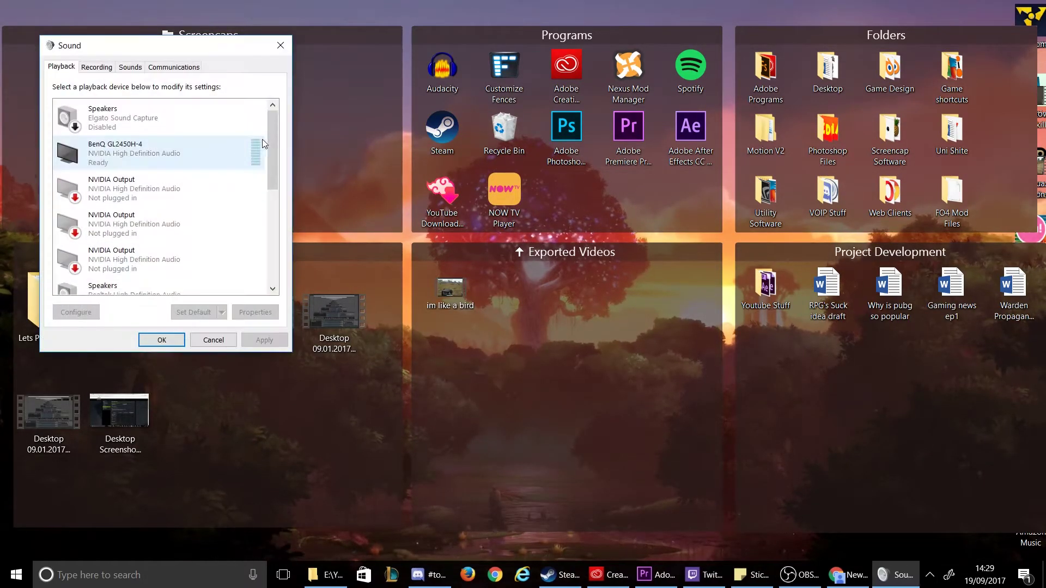
pyautogui.moveTo(276, 136); pyautogui.dragTo(275, 231)
pyautogui.click(155, 267)
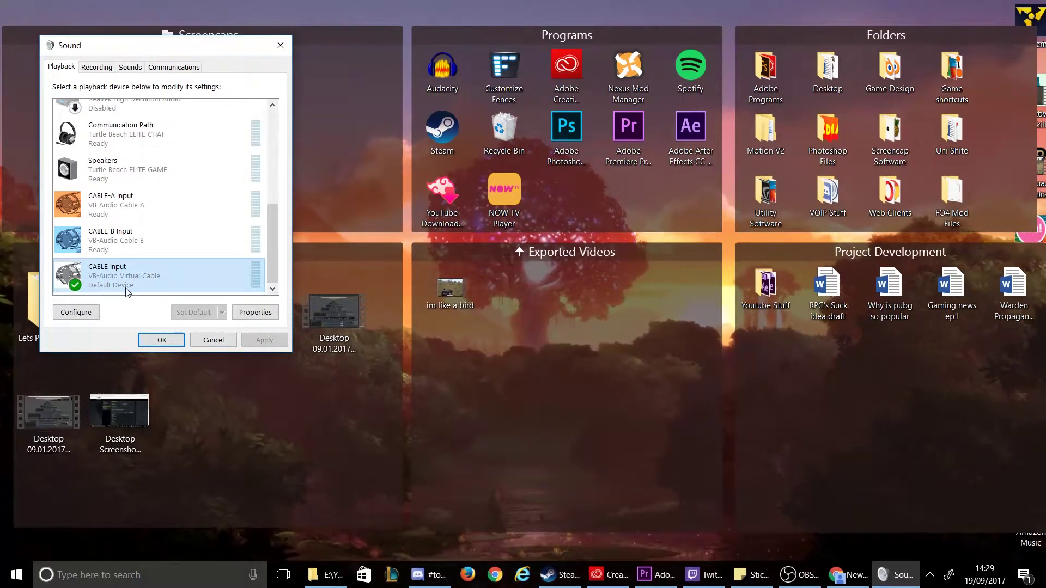
# - Review the Listen settings of the CABLE Output recording device and accept them
pyautogui.click(90, 68)
pyautogui.moveTo(275, 133); pyautogui.dragTo(274, 200)
pyautogui.rightClick(186, 246)
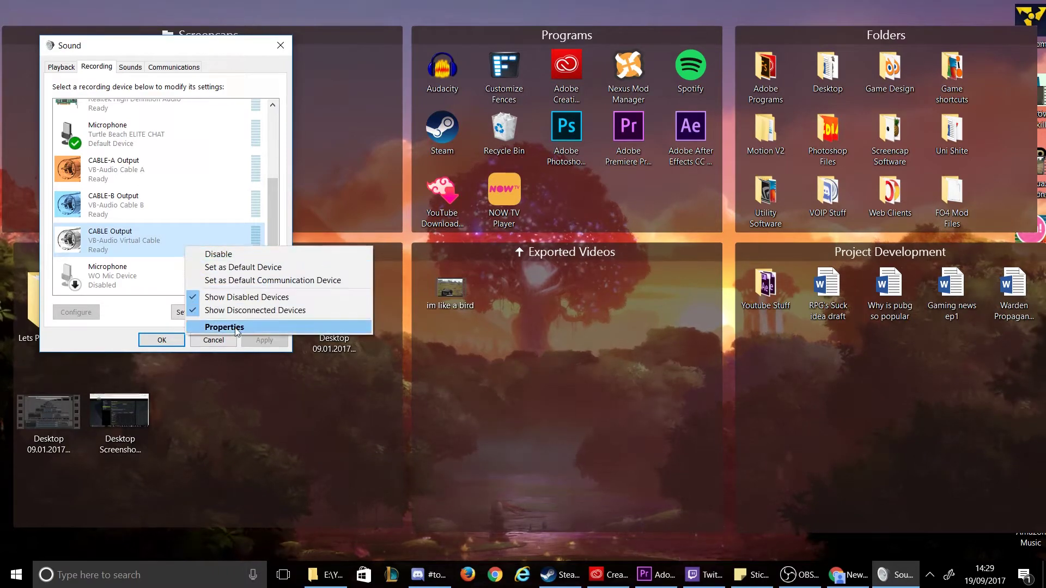
pyautogui.click(223, 327)
pyautogui.click(116, 121)
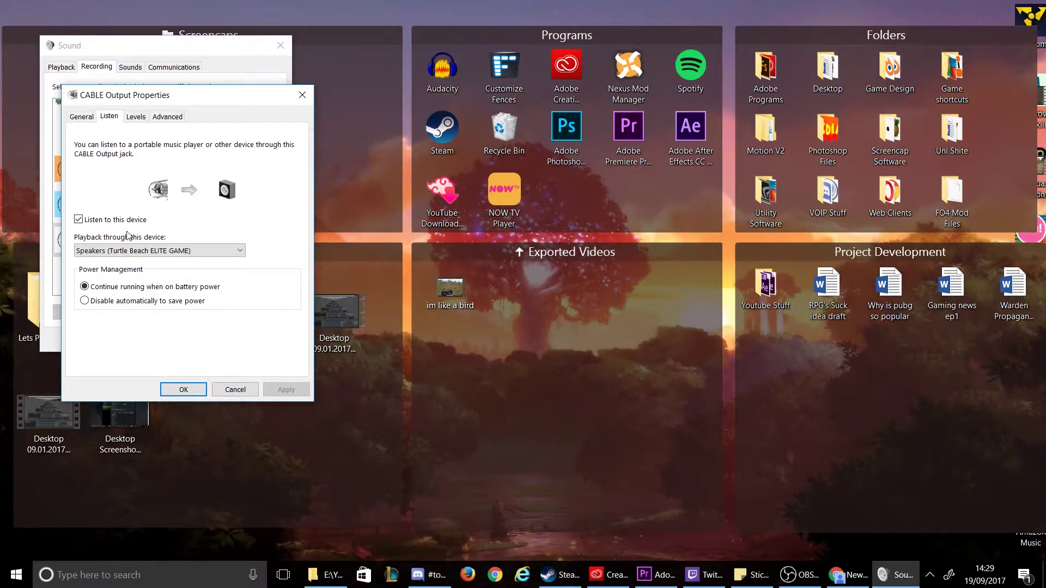
pyautogui.click(184, 390)
# - Review the Listen settings of the CABLE-B Output recording device and accept them
pyautogui.rightClick(106, 208)
pyautogui.click(145, 289)
pyautogui.click(110, 117)
pyautogui.click(197, 390)
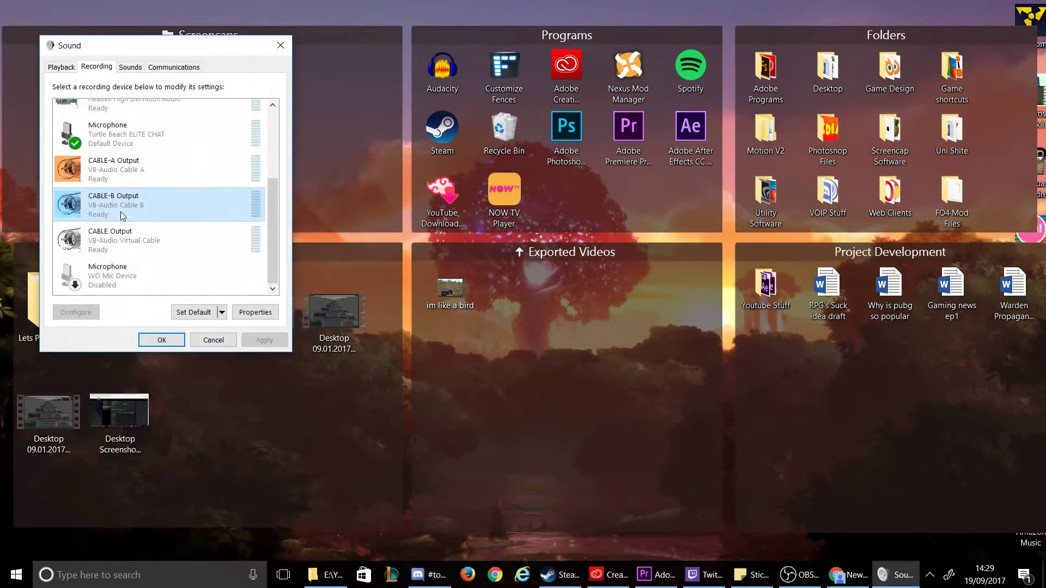
# - Open the Listen settings of the CABLE-A Output recording device
pyautogui.rightClick(114, 181)
pyautogui.click(163, 262)
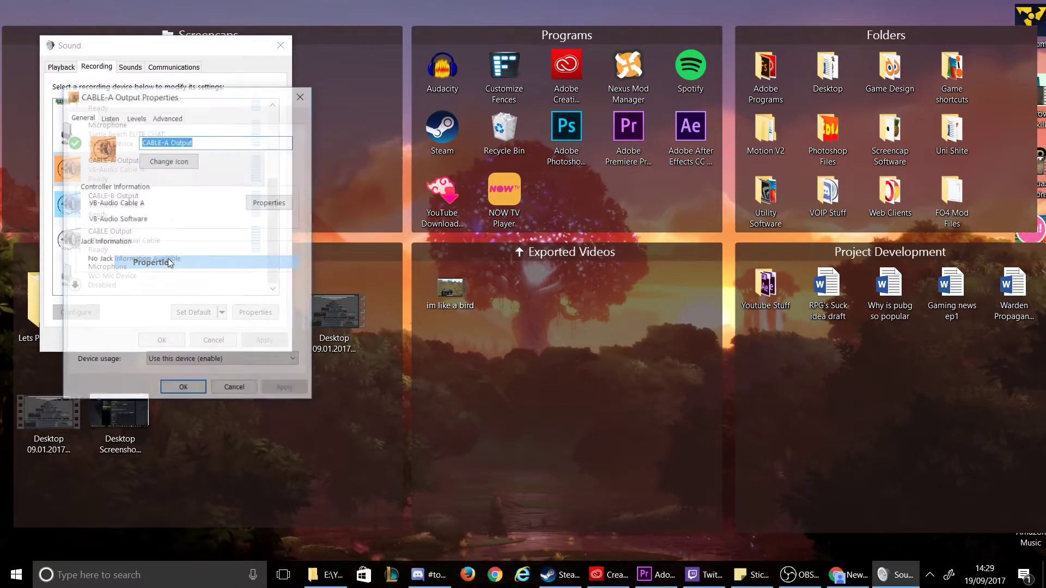
pyautogui.click(109, 117)
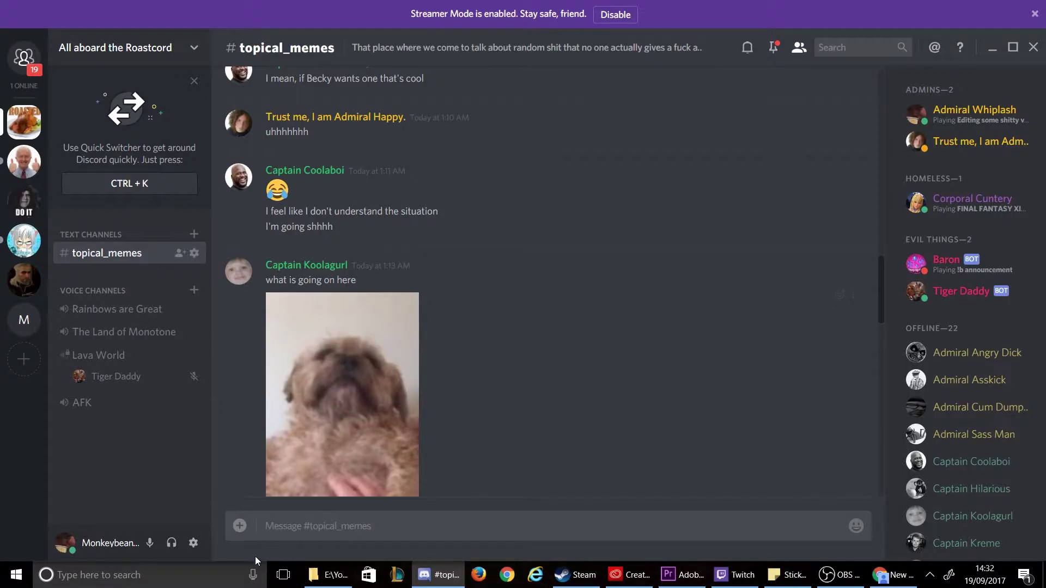
# - In Discord's voice settings, review the output device choices, keep CABLE-A Input (VB-Audio Cable A) and close the settings
pyautogui.click(193, 543)
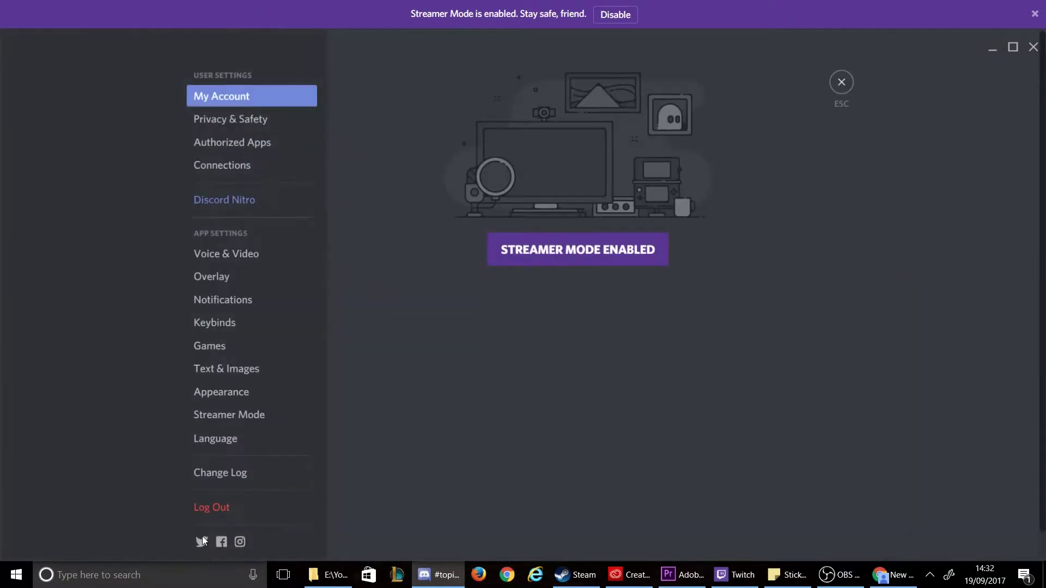
pyautogui.click(228, 261)
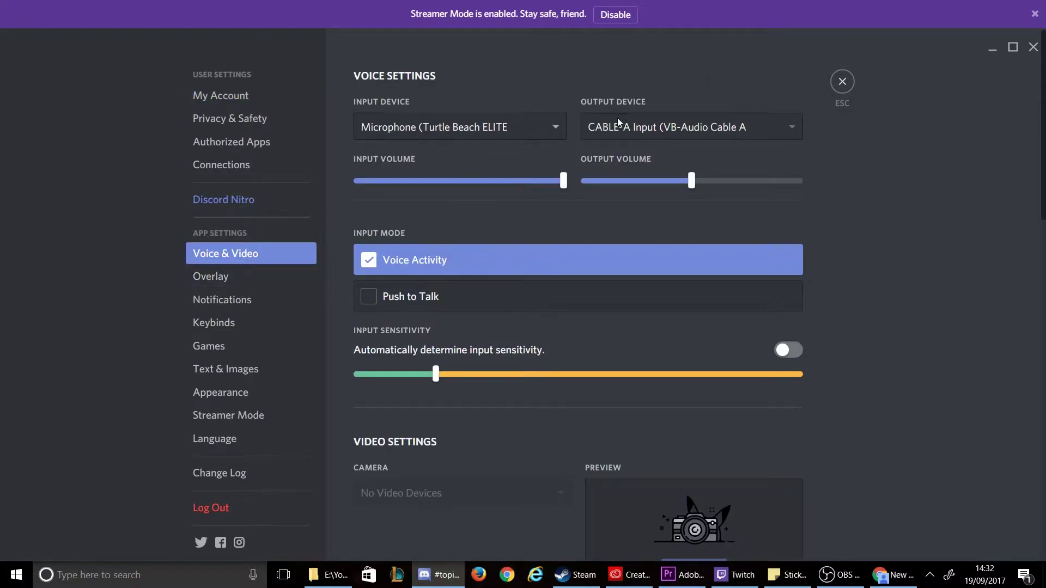
pyautogui.click(699, 129)
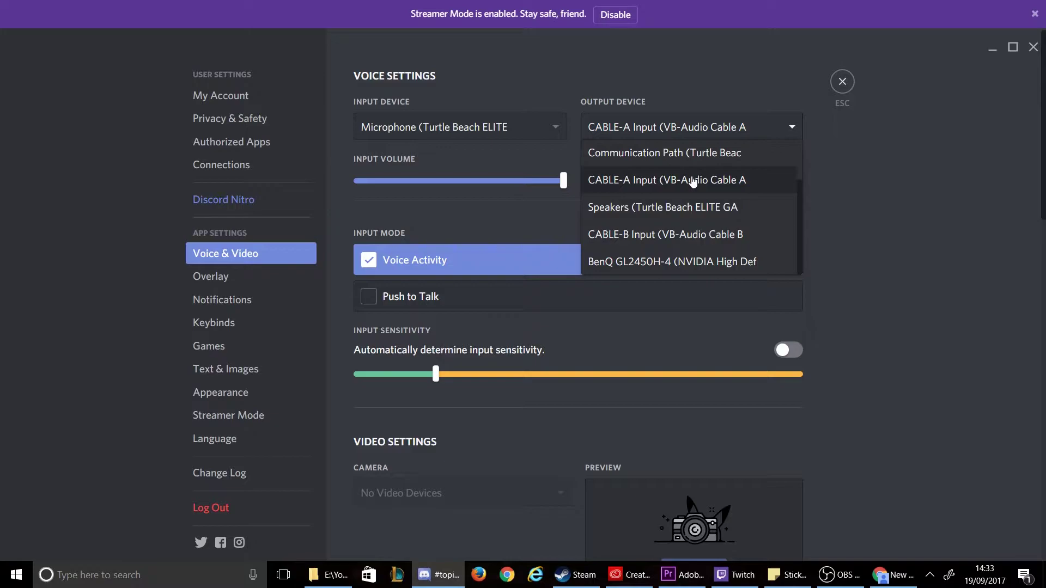
pyautogui.click(720, 126)
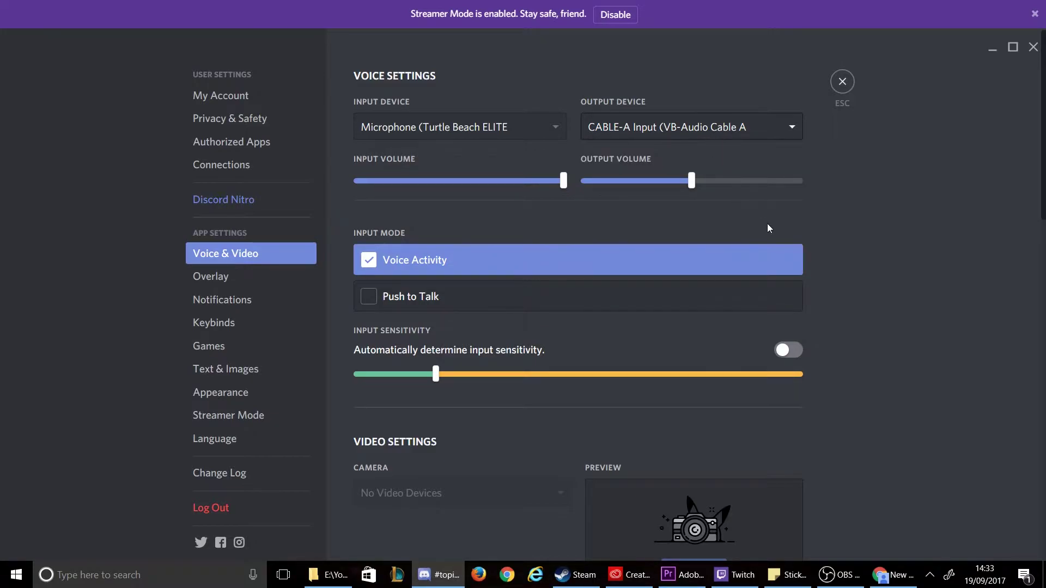
pyautogui.click(840, 88)
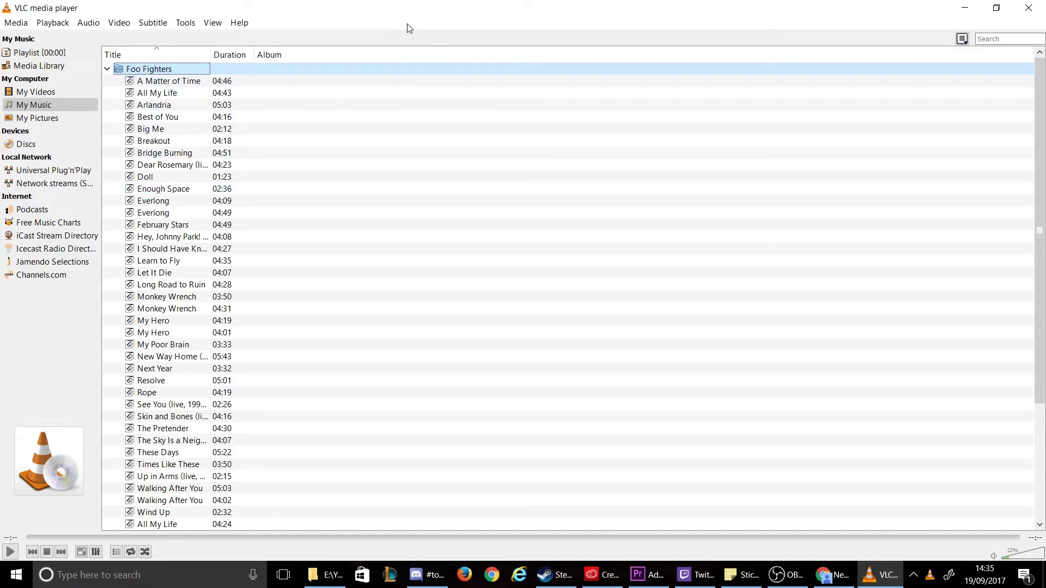
# - Set VLC's audio output device to CABLE-B Input (VB-Audio Cable B)
pyautogui.click(87, 24)
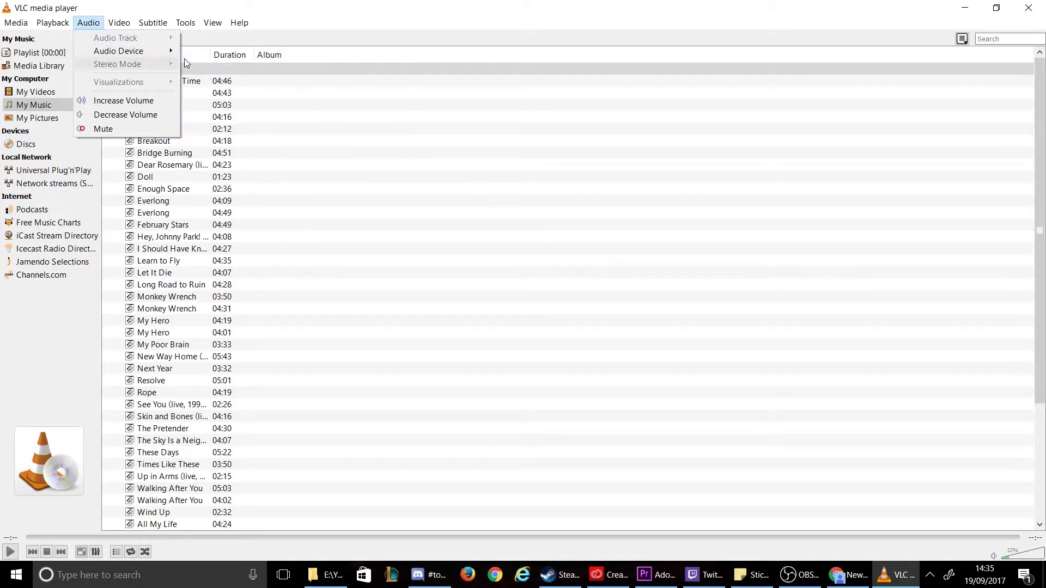
pyautogui.moveTo(157, 49)
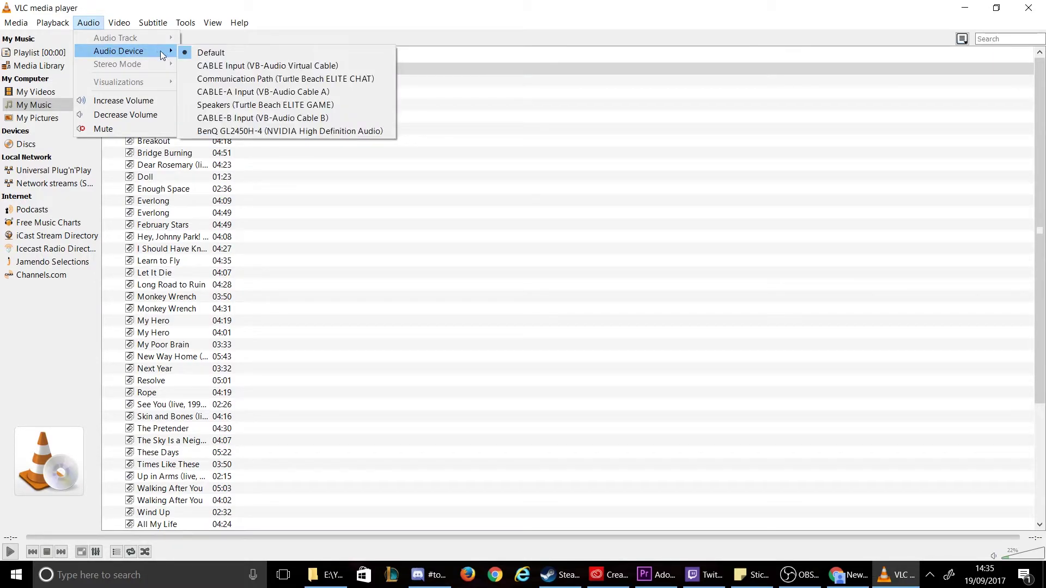
pyautogui.click(247, 120)
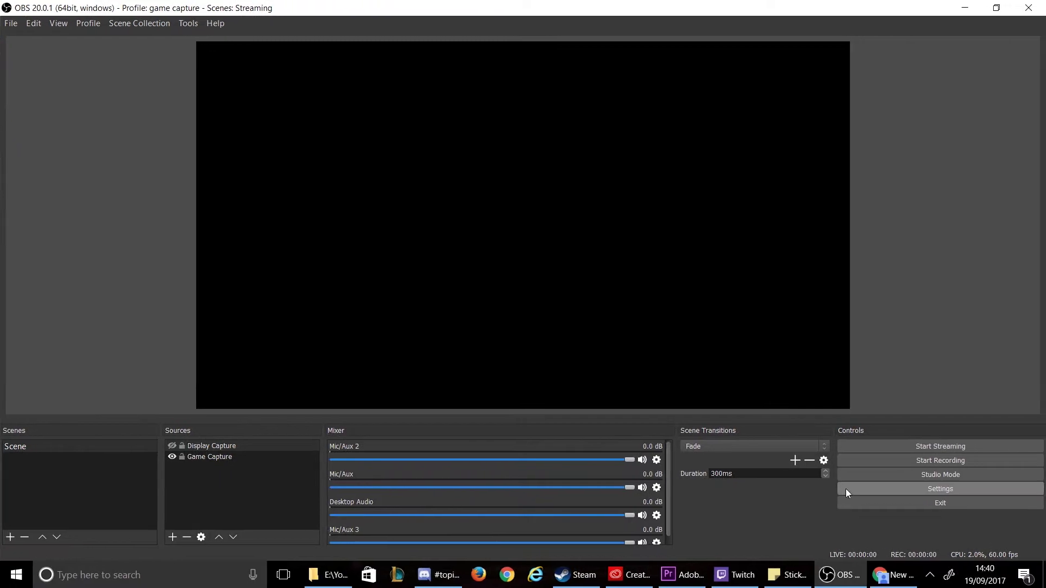
# - Switch to OBS, review its audio device settings, keep CABLE Input (VB-Audio Virtual Cable) as the desktop audio device and accept
pyautogui.click(845, 488)
pyautogui.click(319, 188)
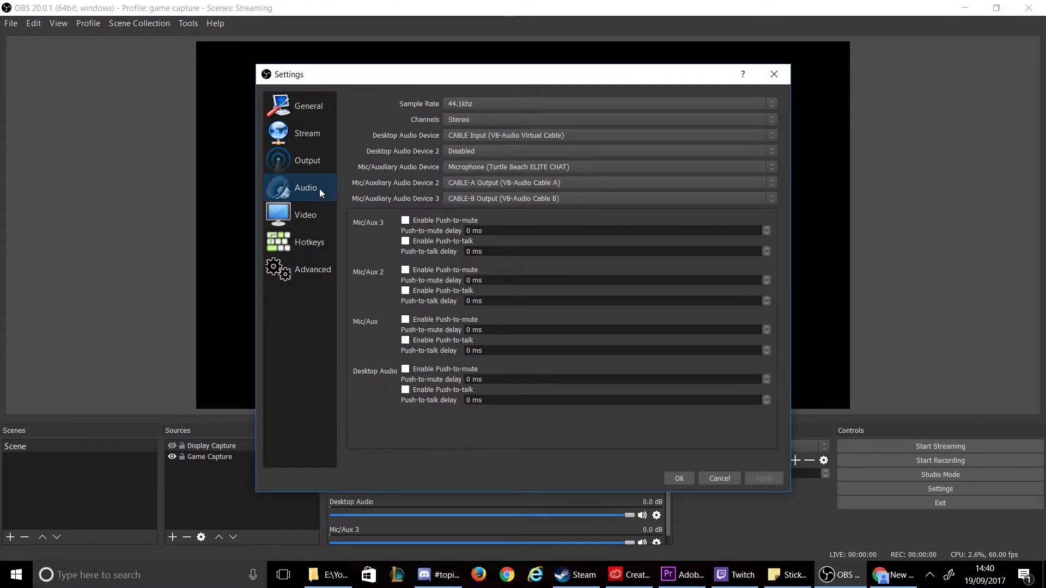
pyautogui.click(556, 134)
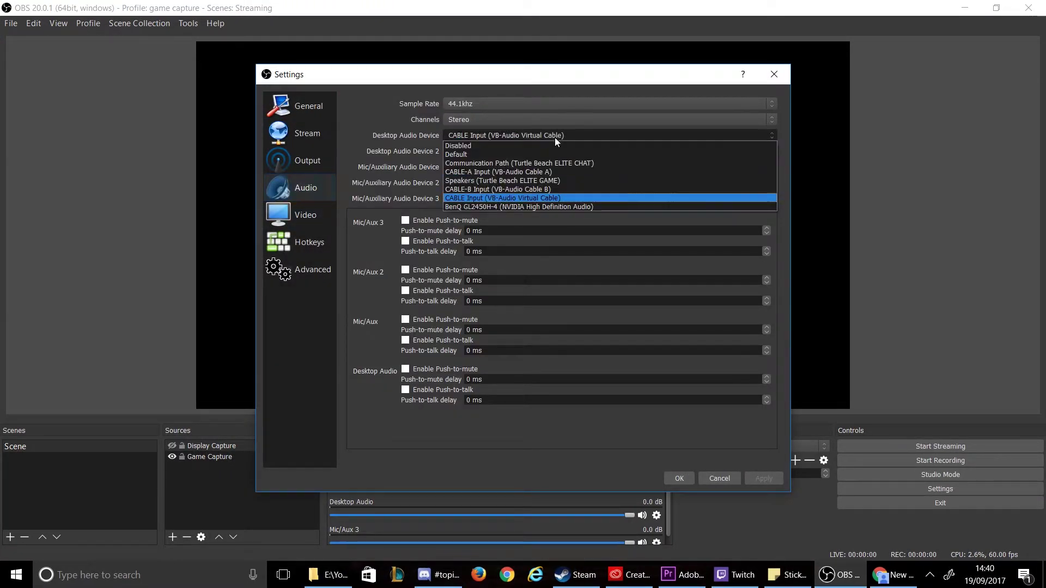
pyautogui.click(521, 197)
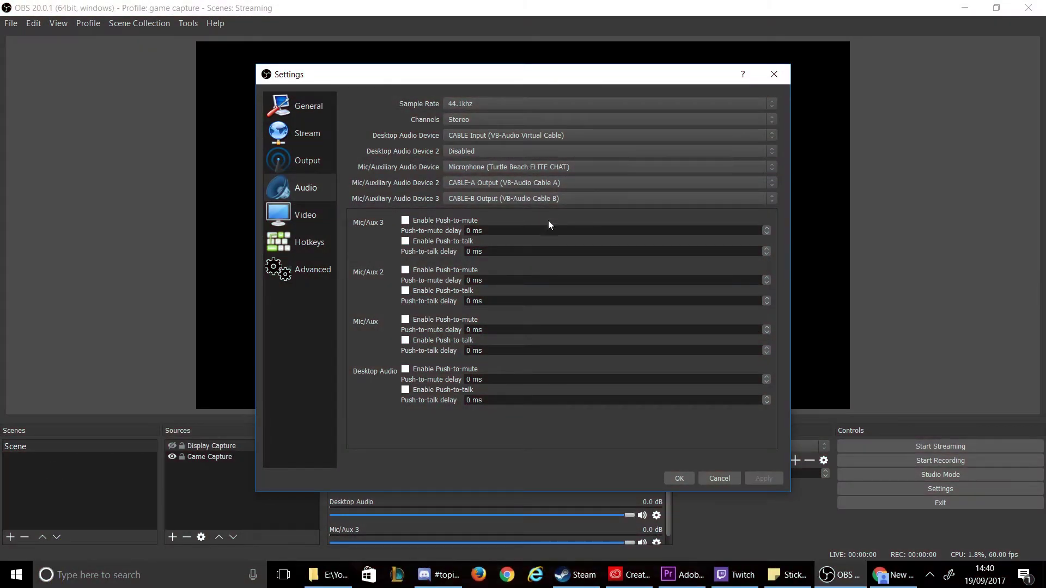
pyautogui.click(679, 479)
# - Review the track assignments of the desktop and three mic/auxiliary sources in the advanced audio properties, then close them
pyautogui.click(656, 461)
pyautogui.click(678, 492)
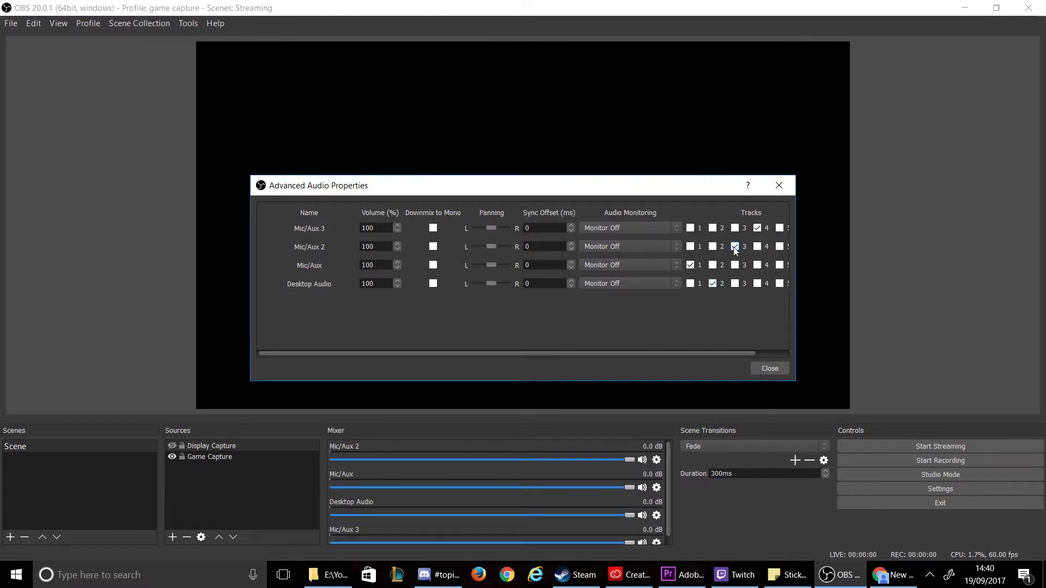
pyautogui.click(766, 368)
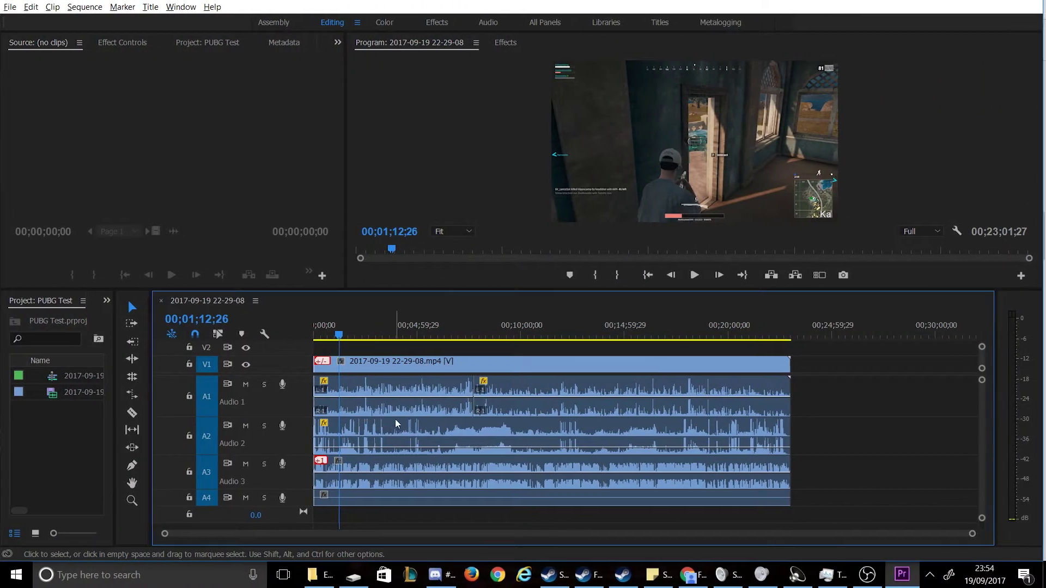
# - Switch to Premiere Pro, play the recorded gameplay sequence and solo audio tracks A1, A2 and A3 in turn
pyautogui.moveTo(339, 334)
pyautogui.mouseDown()
pyautogui.moveTo(317, 336)
pyautogui.moveTo(340, 336)
pyautogui.mouseUp()
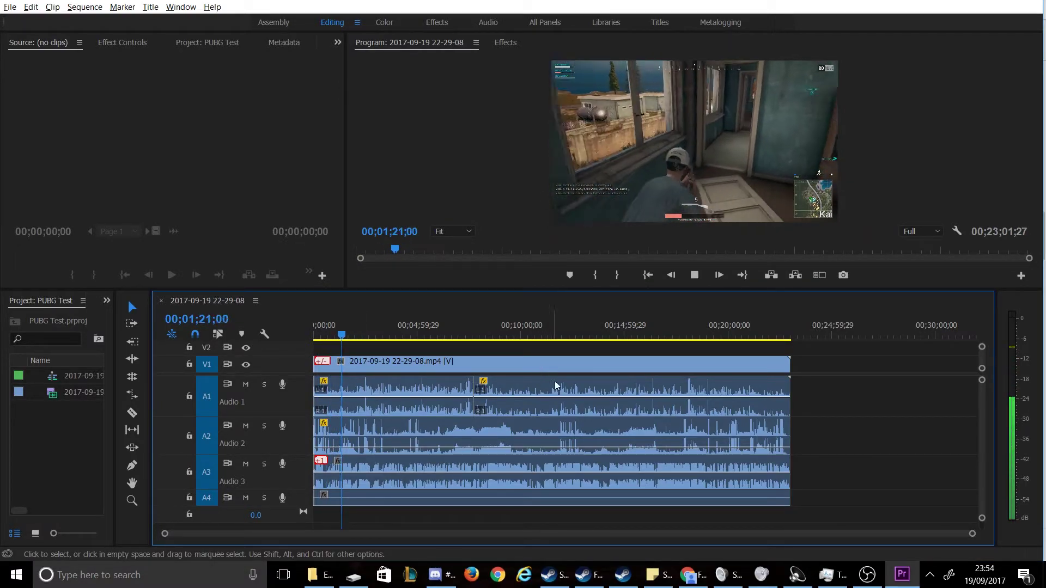
pyautogui.click(265, 387)
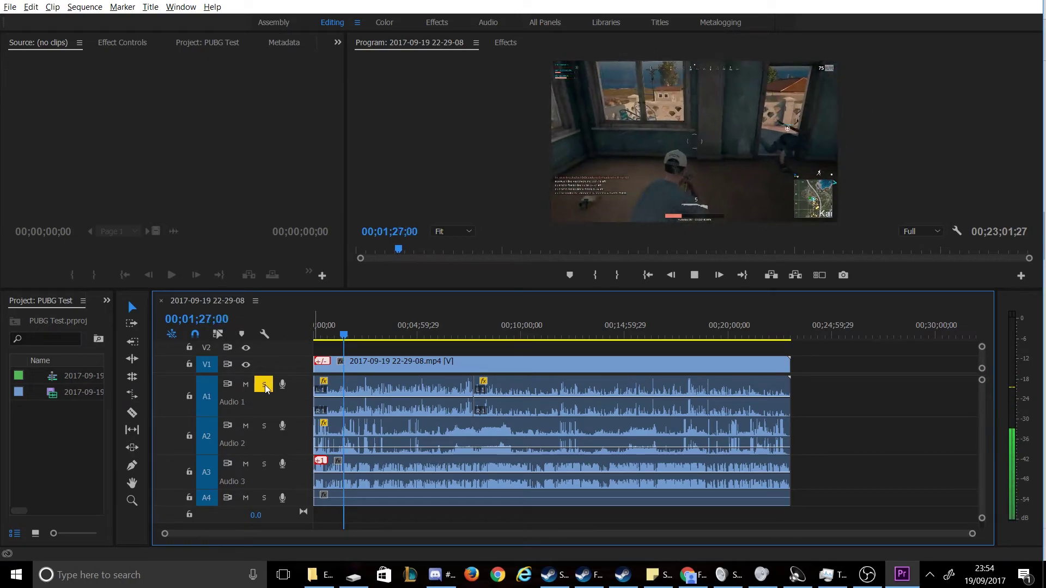
pyautogui.click(264, 385)
pyautogui.click(264, 426)
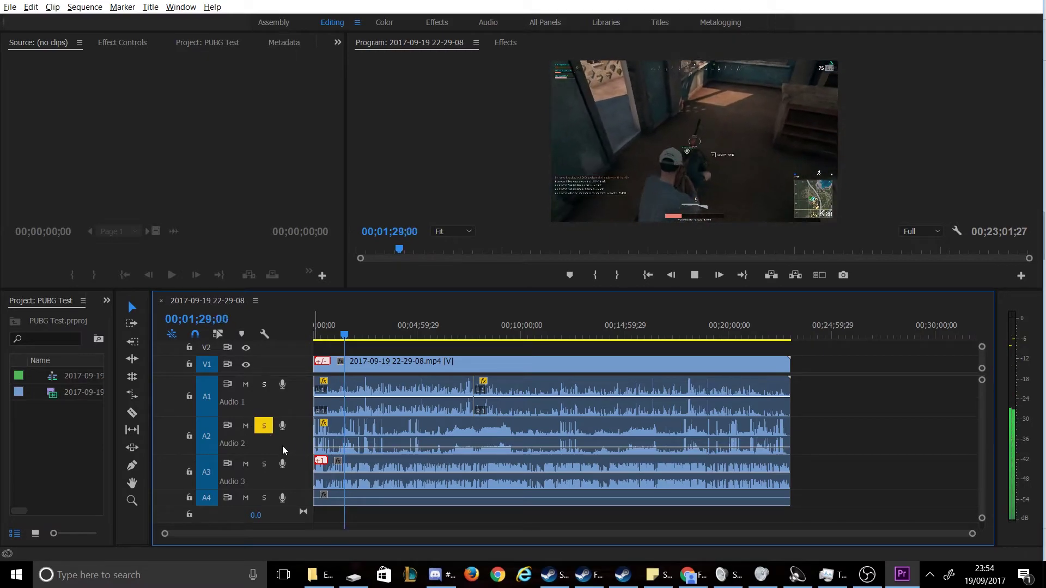
pyautogui.click(263, 425)
pyautogui.click(264, 465)
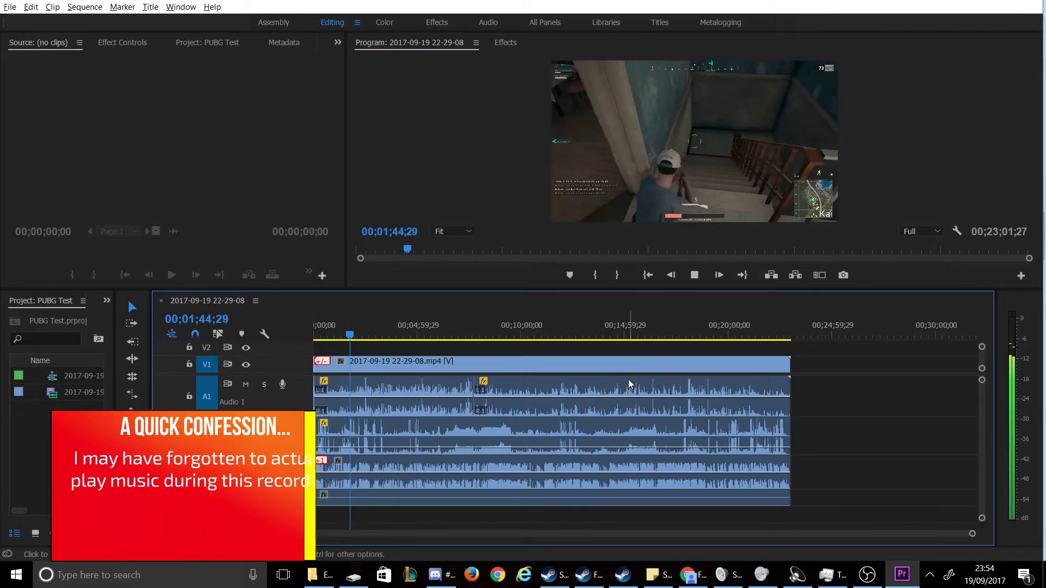
# - Stop playback and delete the silent audio clip on track A4
pyautogui.click(352, 502)
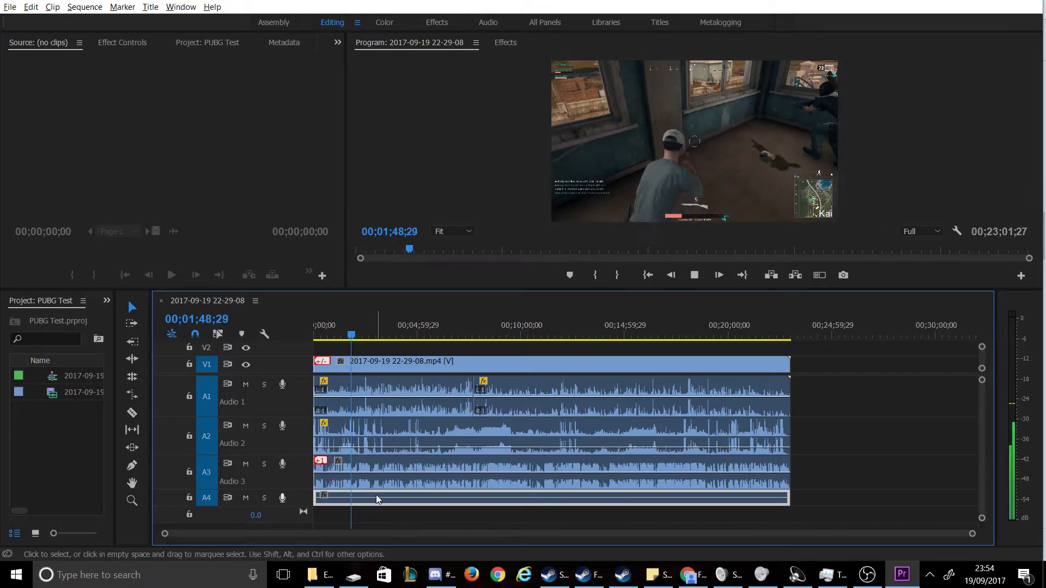
pyautogui.press('space')
pyautogui.press('Delete')
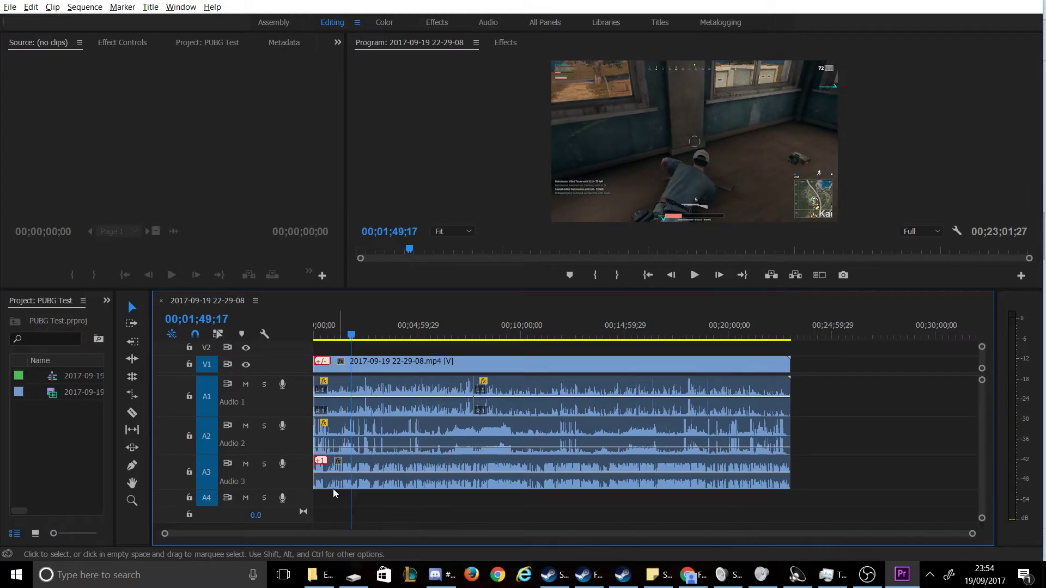
# - Resume playback and select the audio clips on tracks A3, A2 and A1 in turn to examine the separated audio
pyautogui.click(377, 478)
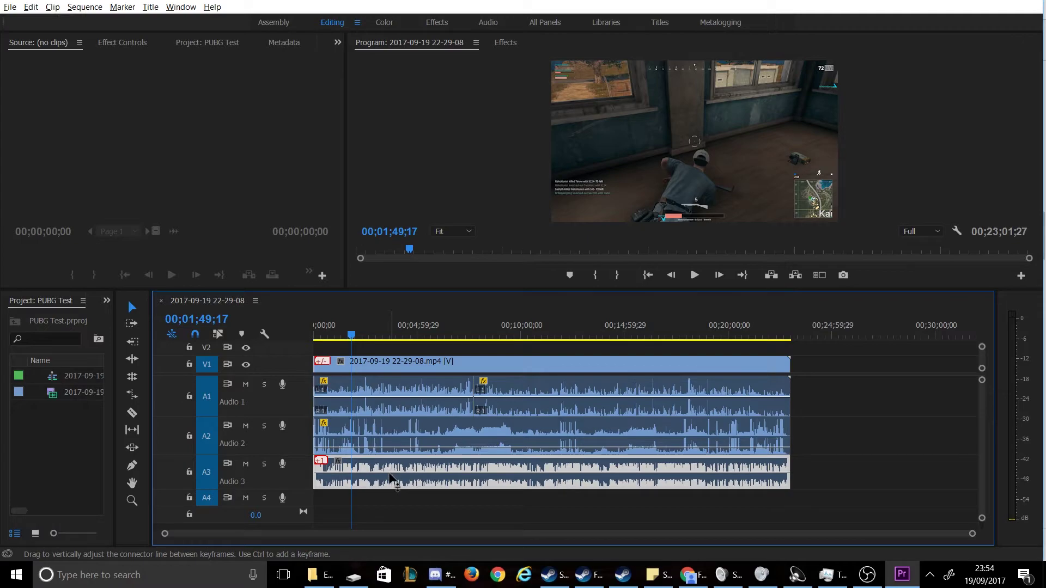
pyautogui.press('space')
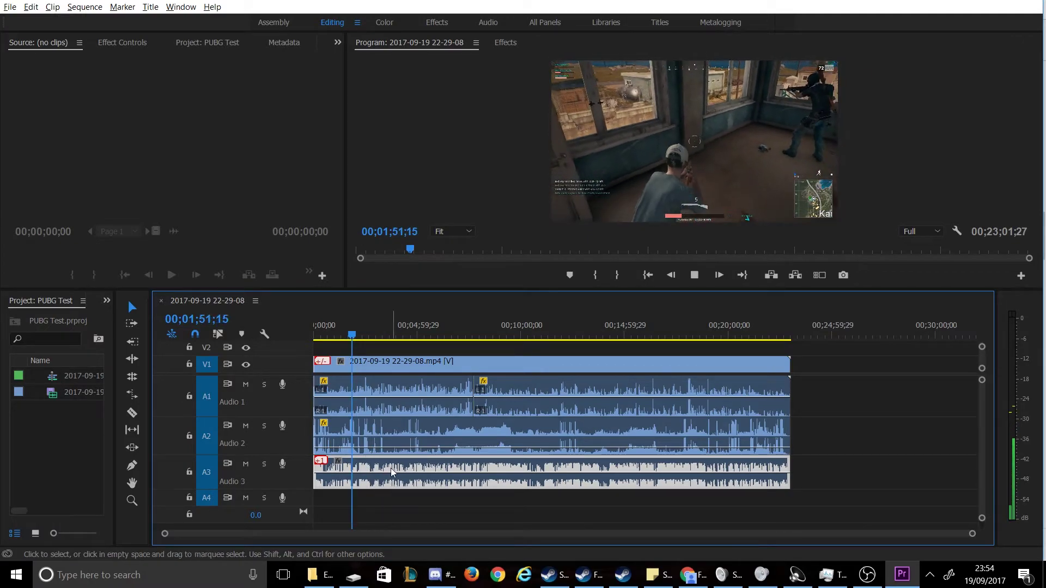
pyautogui.click(375, 450)
pyautogui.moveTo(376, 452)
pyautogui.mouseDown()
pyautogui.moveTo(376, 466)
pyautogui.moveTo(375, 449)
pyautogui.mouseUp()
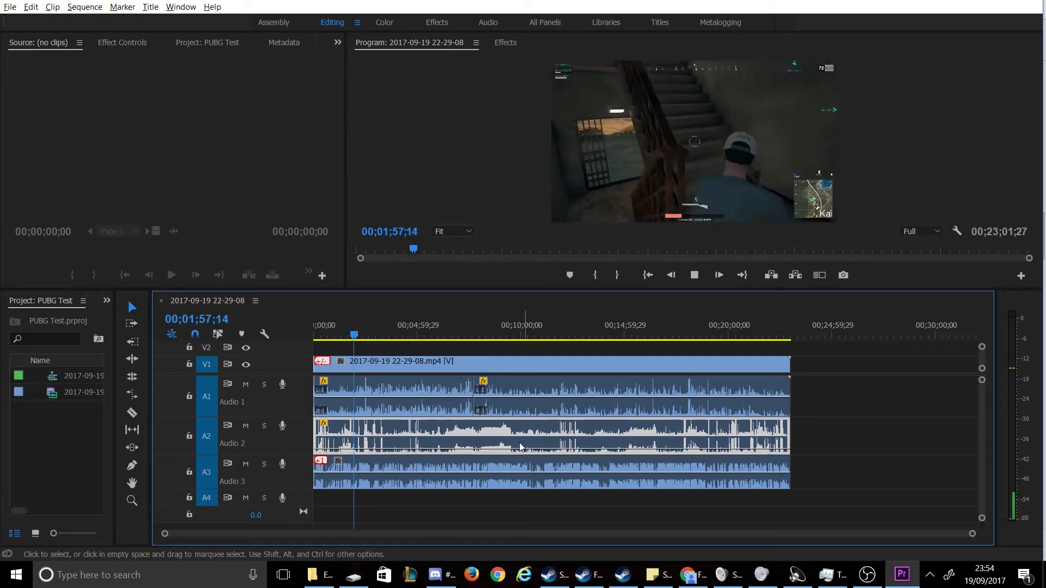
pyautogui.click(442, 388)
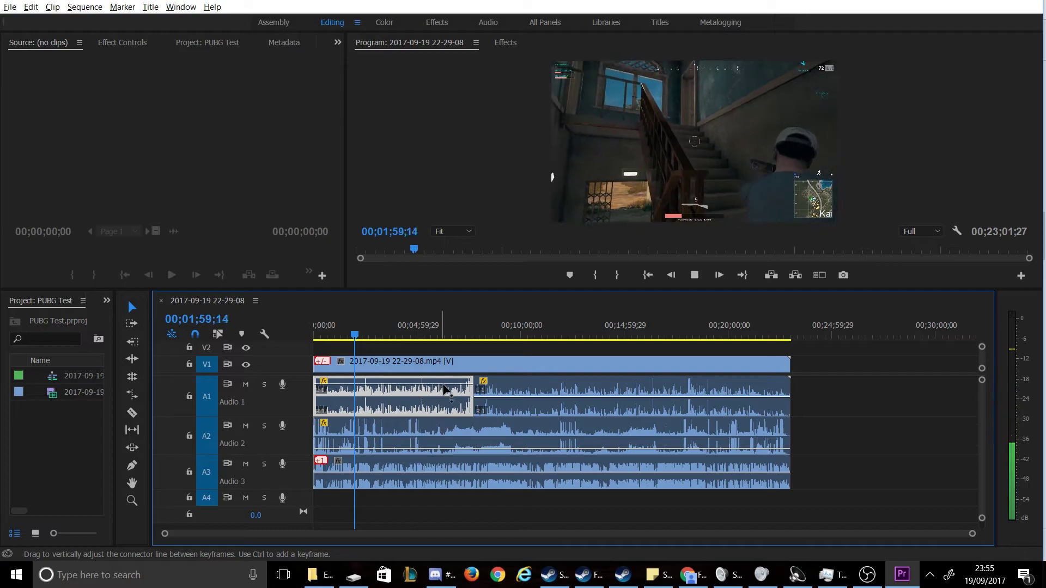
pyautogui.moveTo(459, 397); pyautogui.dragTo(486, 414)
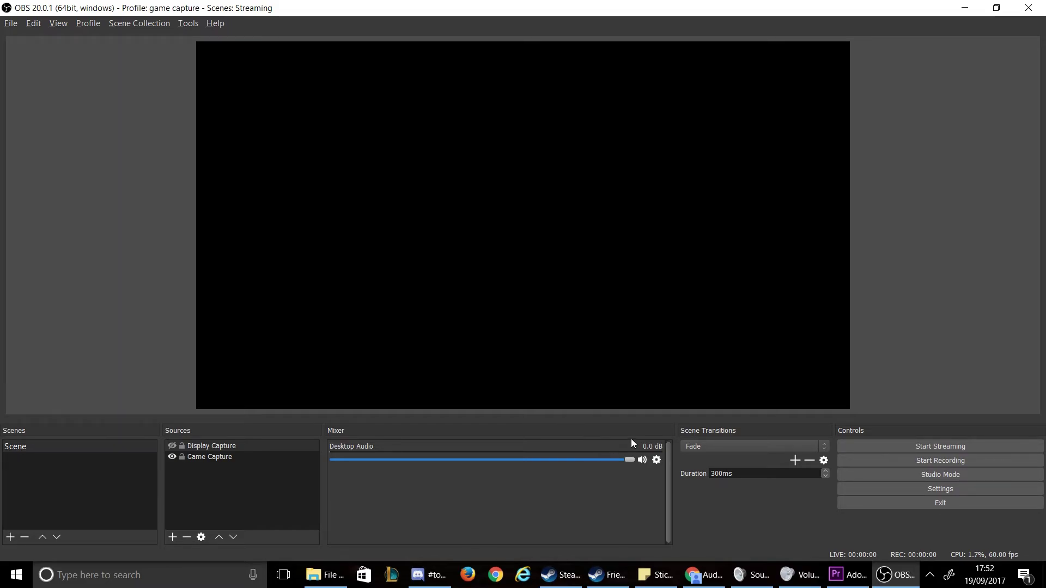
# - In OBS, set desktop audio to Speakers (Turtle Beach ELITE GAME) and the first mic/auxiliary device to Microphone (Turtle Beach ELITE CHAT), and apply
pyautogui.click(877, 490)
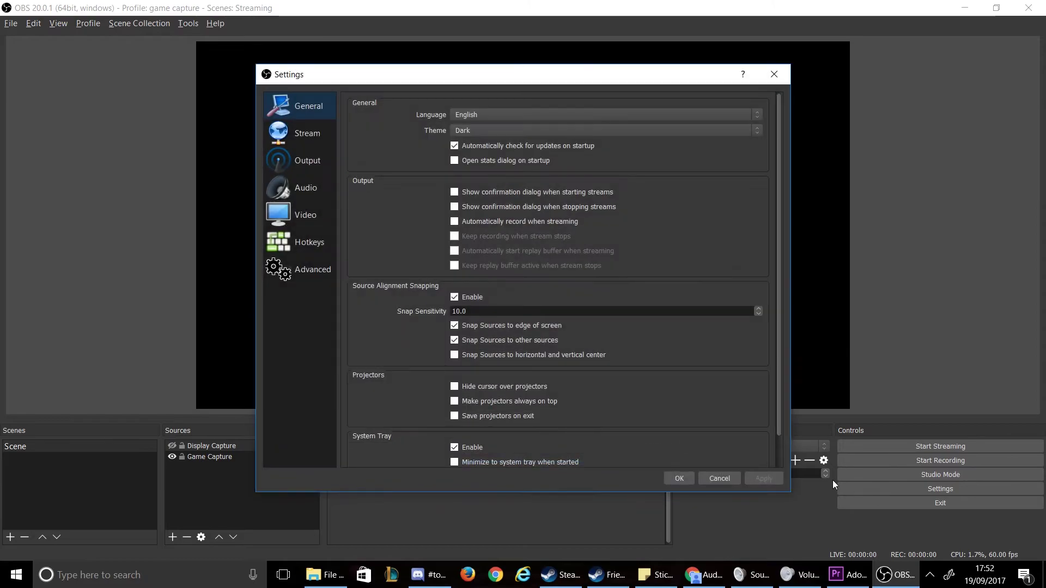
pyautogui.click(305, 188)
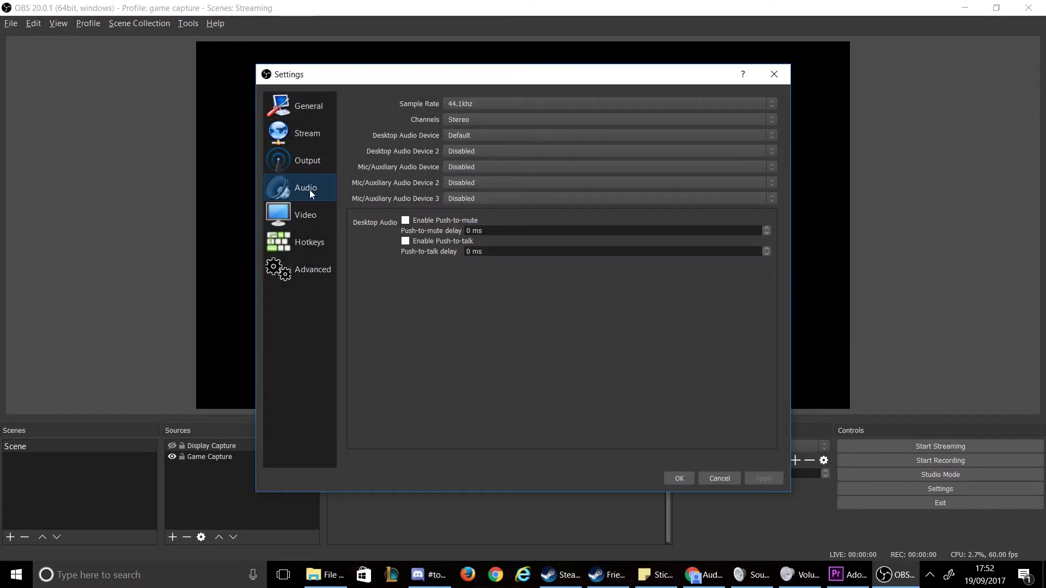
pyautogui.click(532, 137)
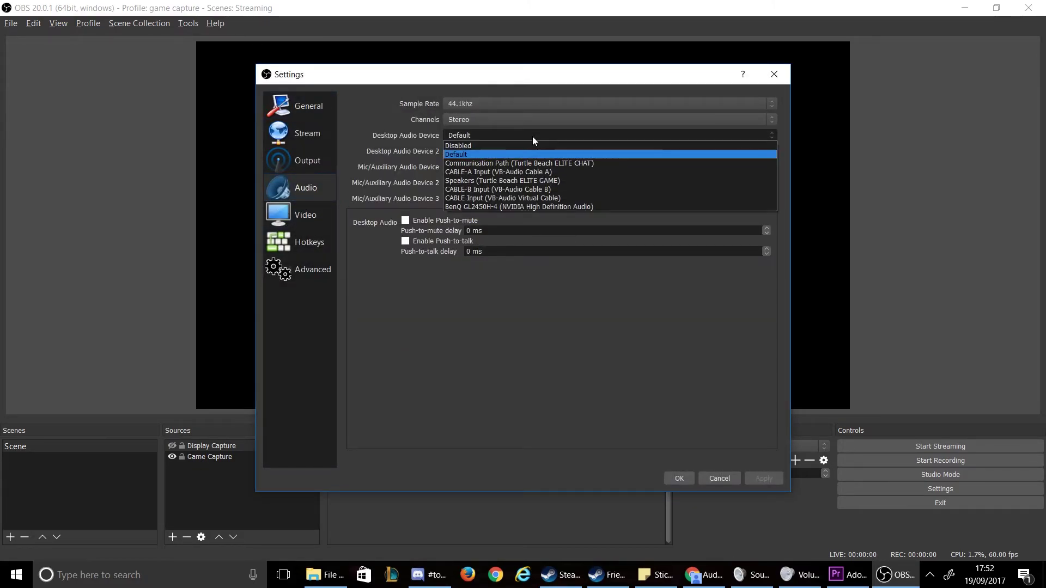
pyautogui.click(516, 181)
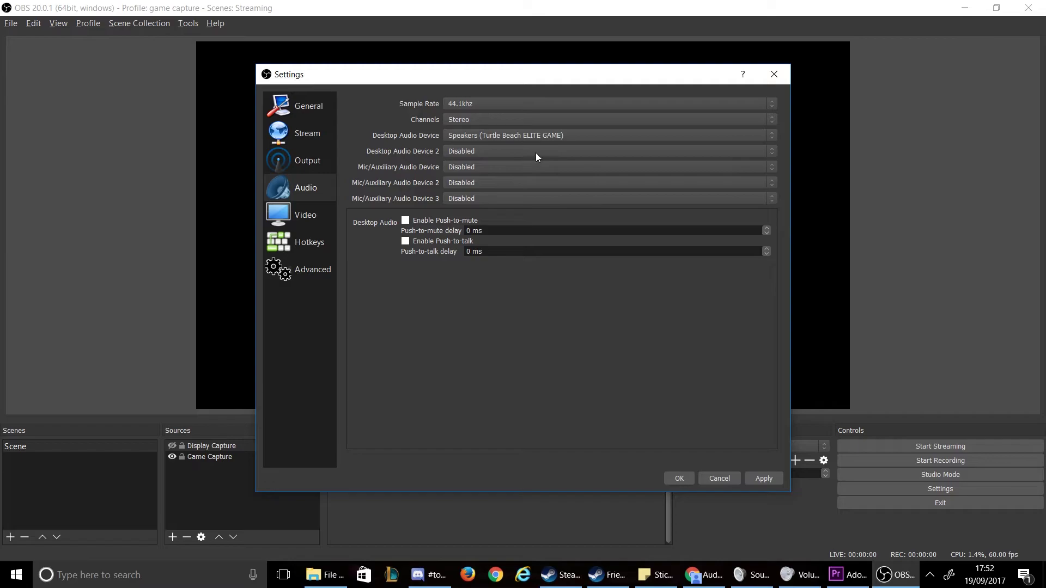
pyautogui.click(492, 166)
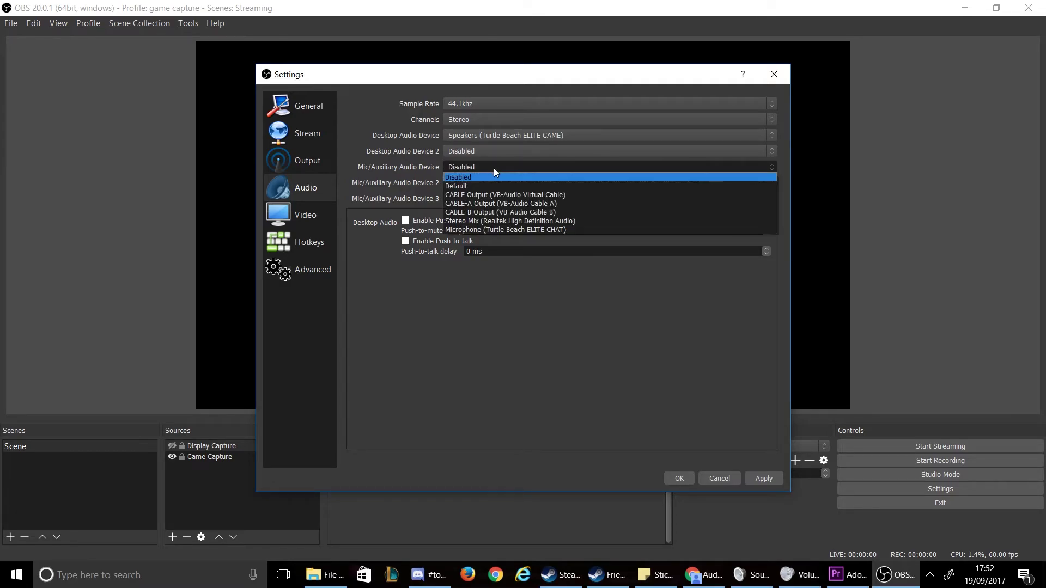
pyautogui.click(495, 229)
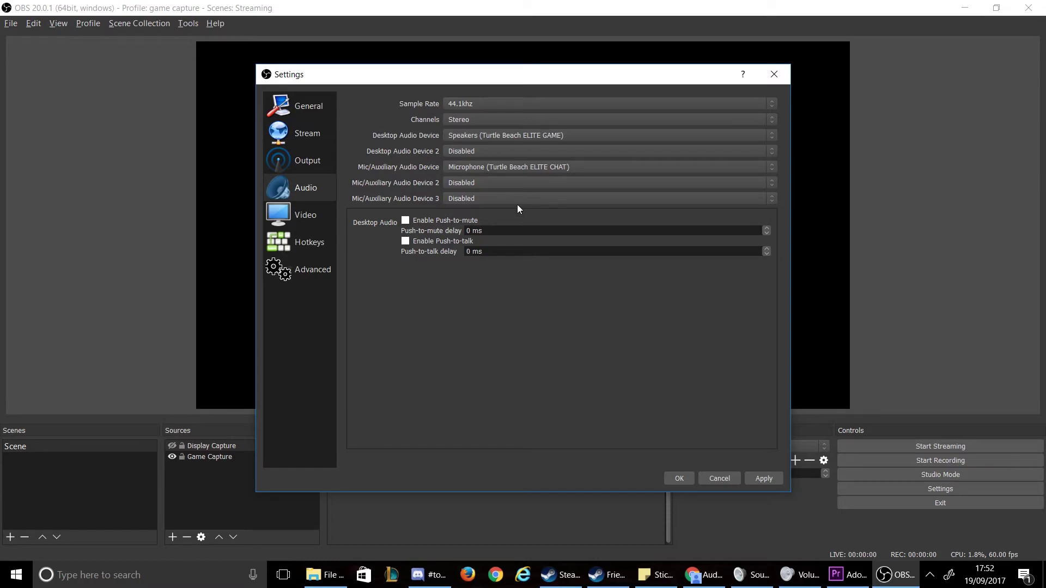
pyautogui.click(762, 479)
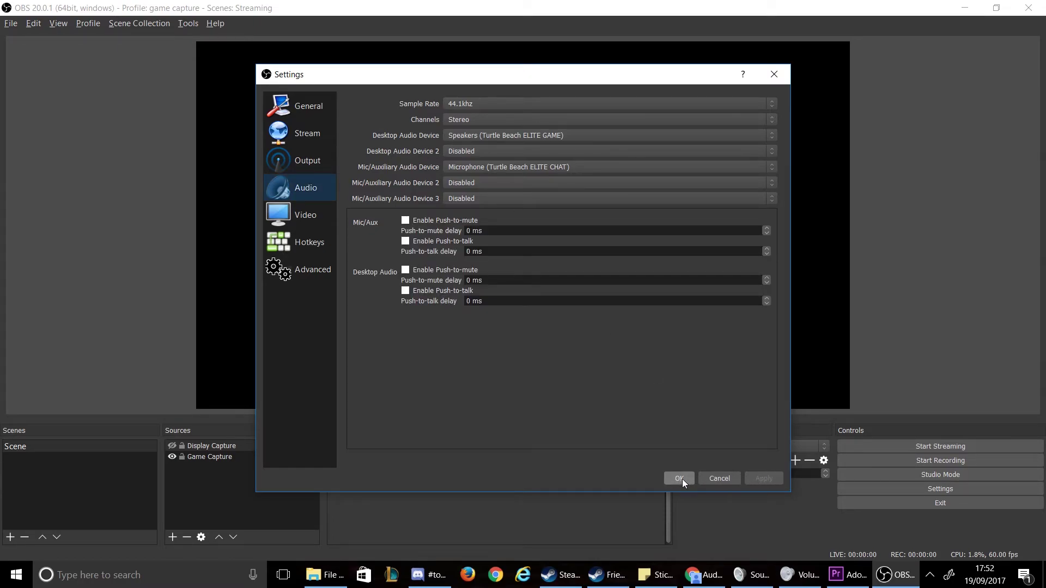
pyautogui.click(681, 478)
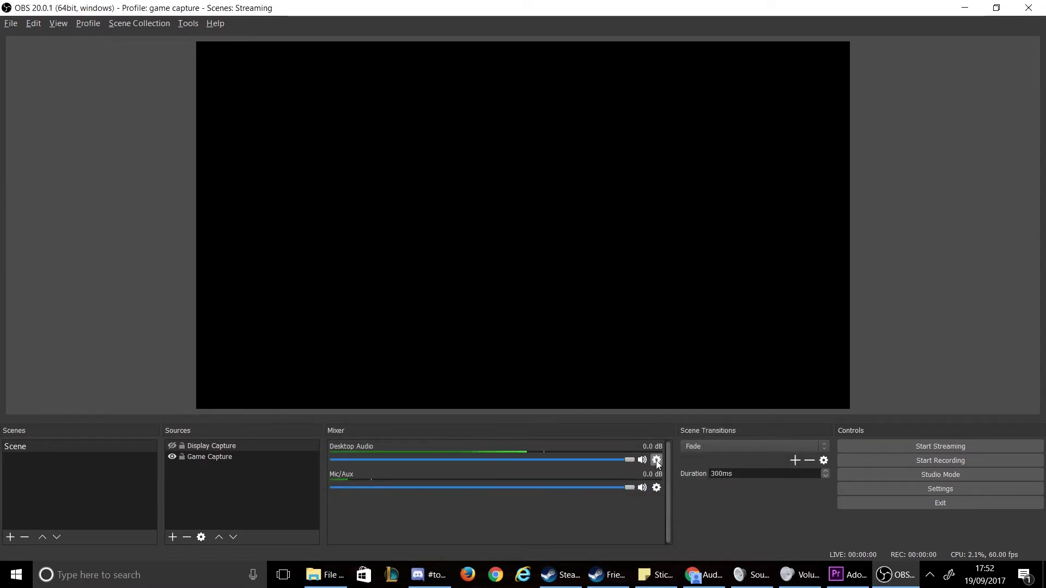
# - Remove the Mic/Aux source from track 2 in the advanced audio properties and close them
pyautogui.click(657, 462)
pyautogui.click(669, 493)
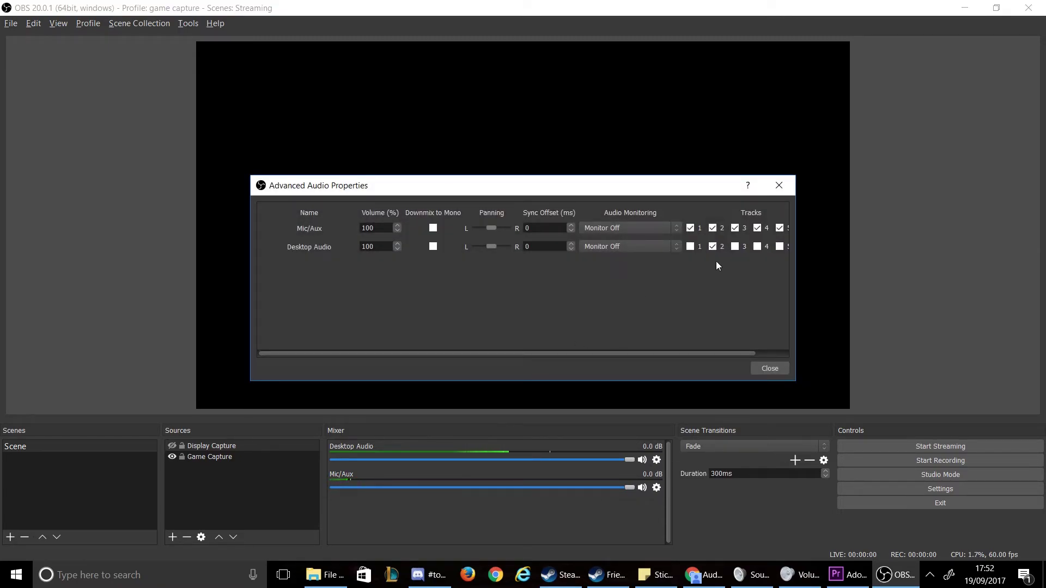
pyautogui.click(714, 229)
pyautogui.click(771, 370)
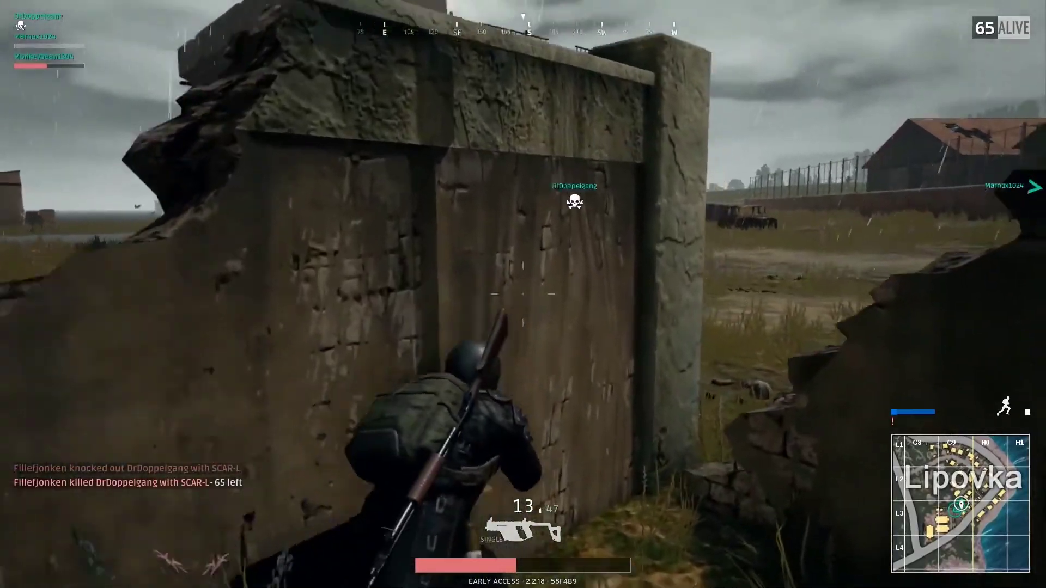
pyautogui.press('w')
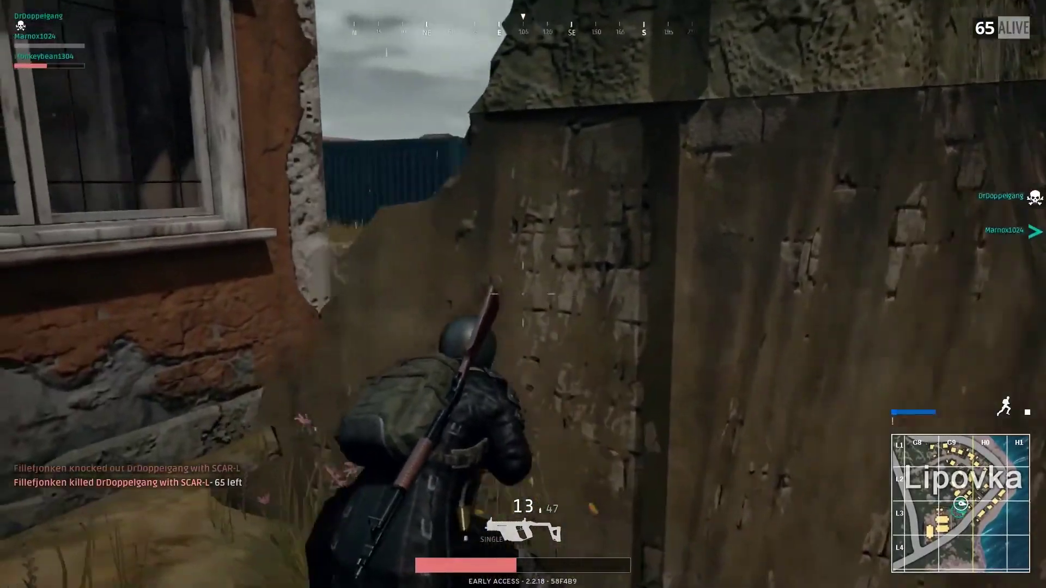
pyautogui.press('w')
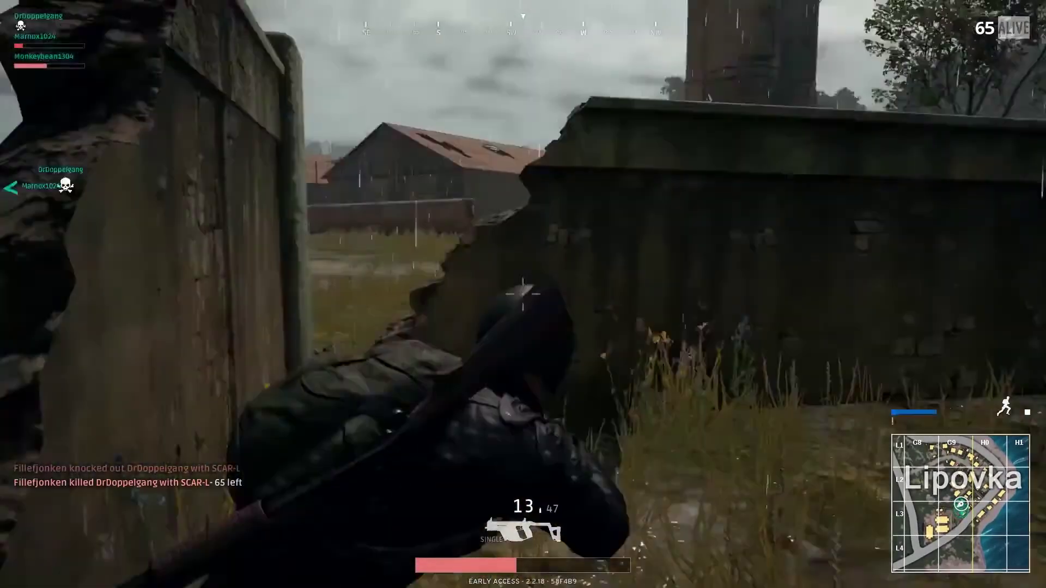
pyautogui.press('w')
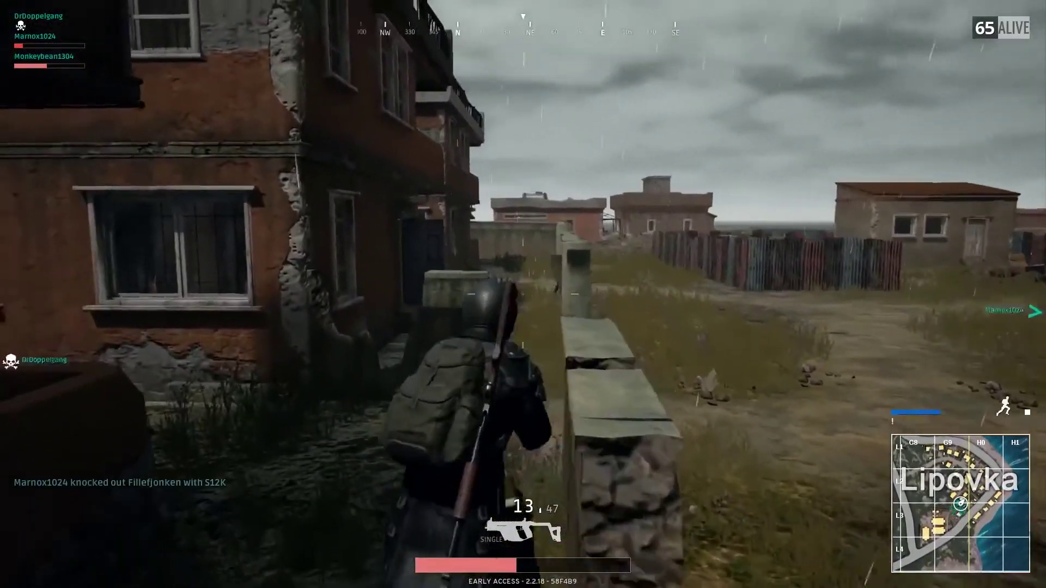
pyautogui.click(523, 294)
pyautogui.press('w')
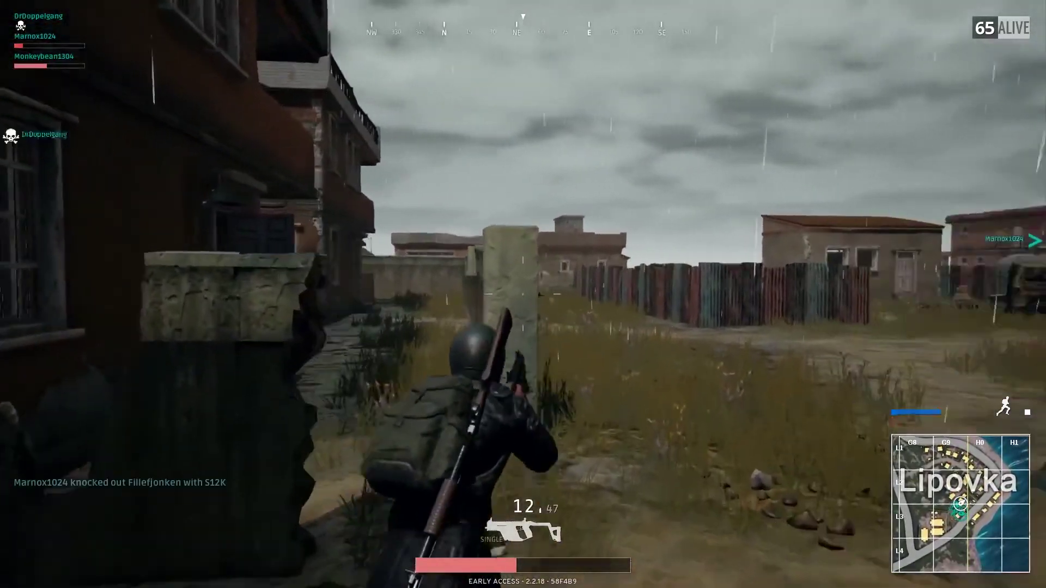
pyautogui.click(523, 294)
pyautogui.click(522, 294)
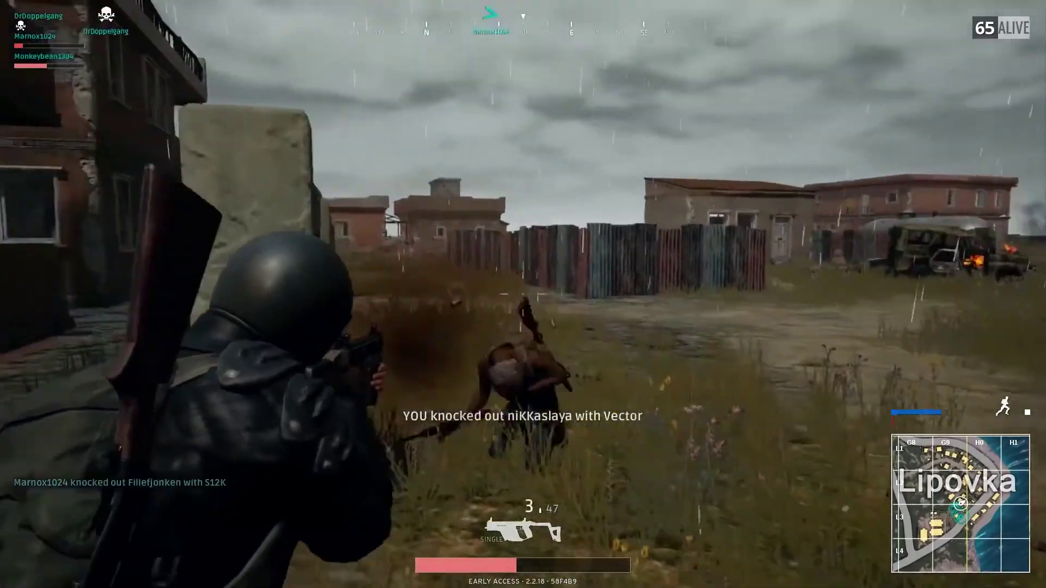
pyautogui.press('w')
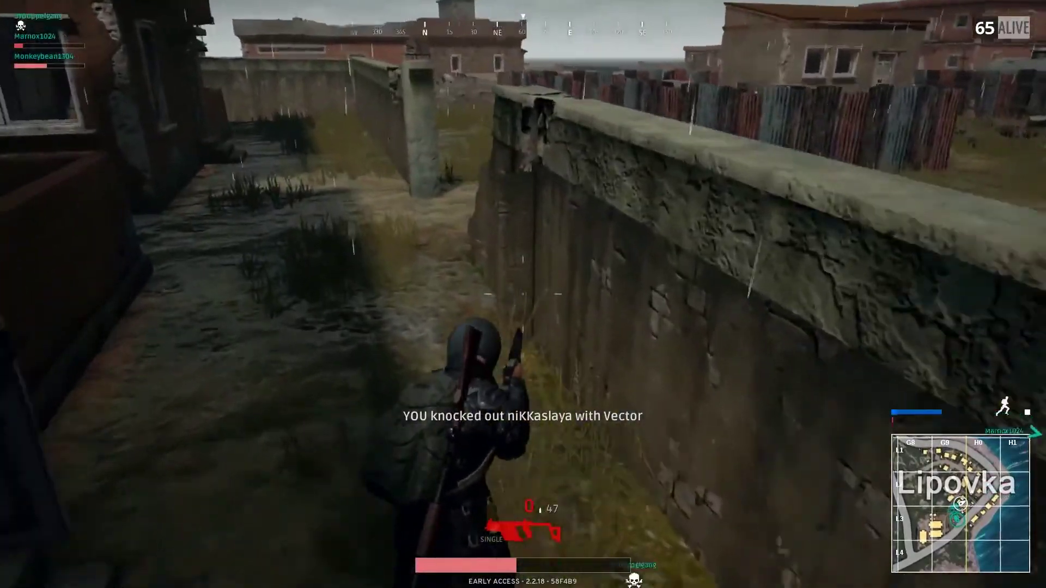
pyautogui.press('1')
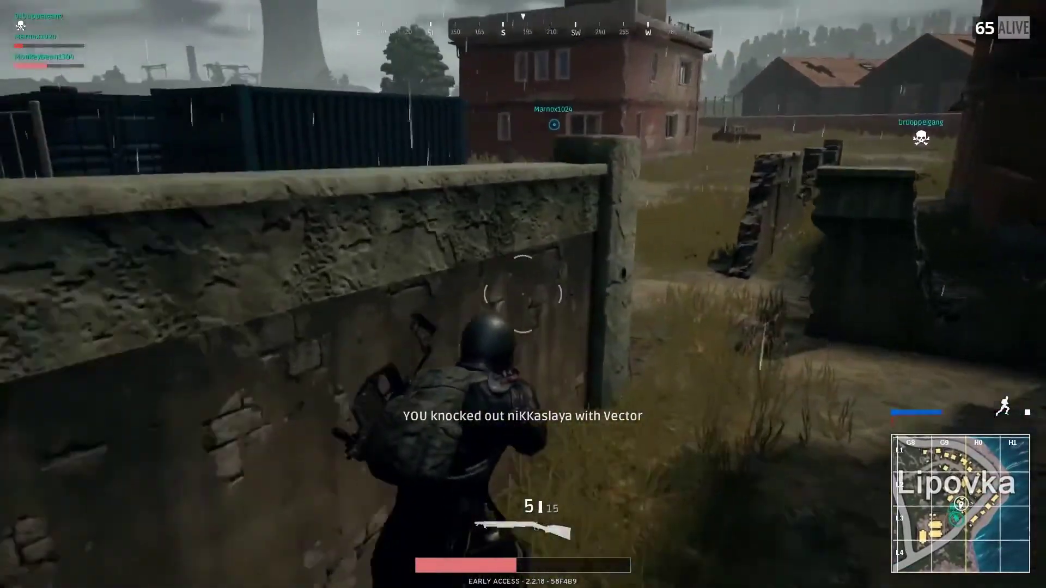
pyautogui.press('w')
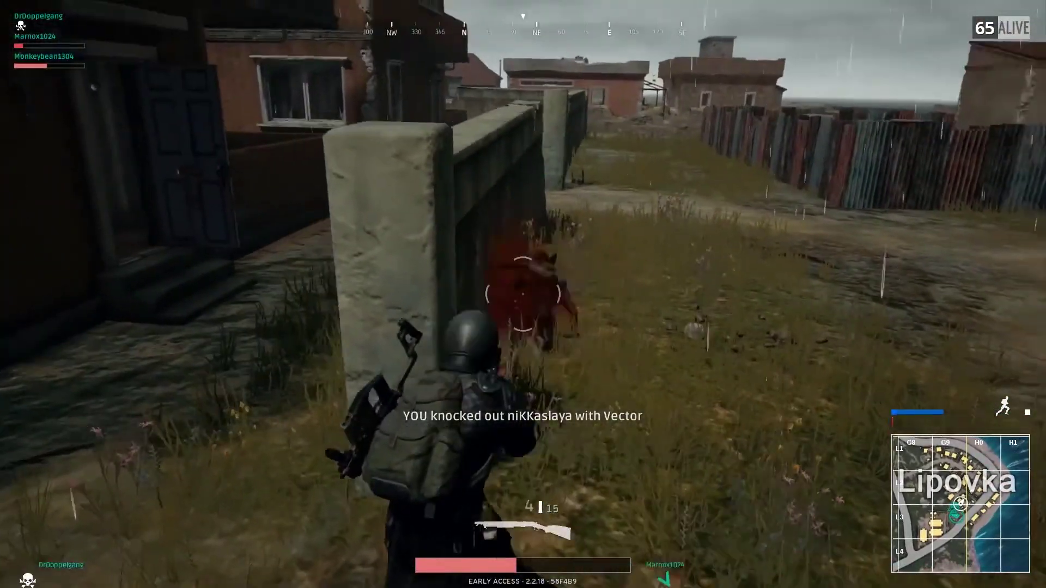
pyautogui.press('w')
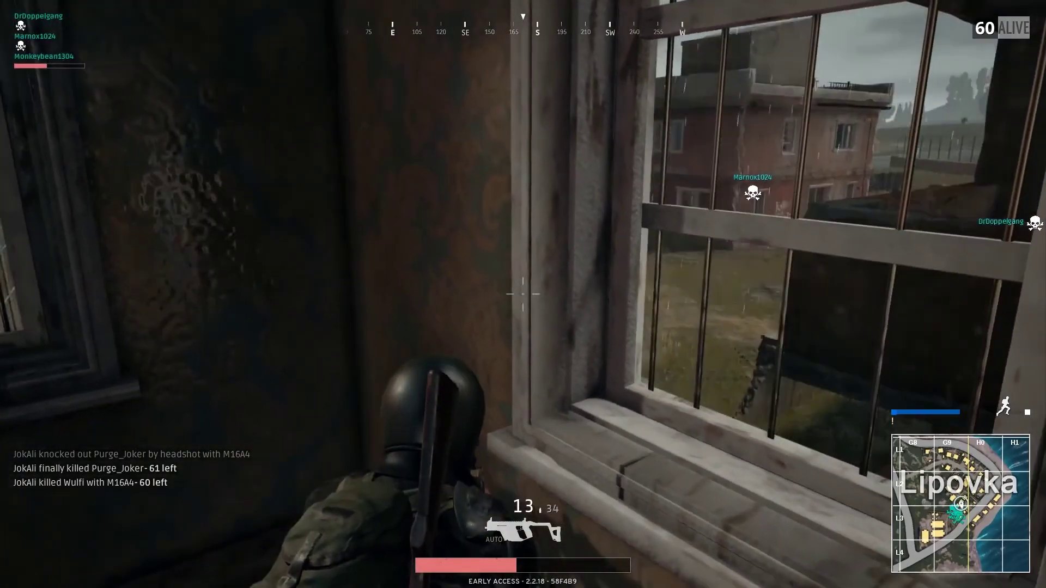
pyautogui.press('w')
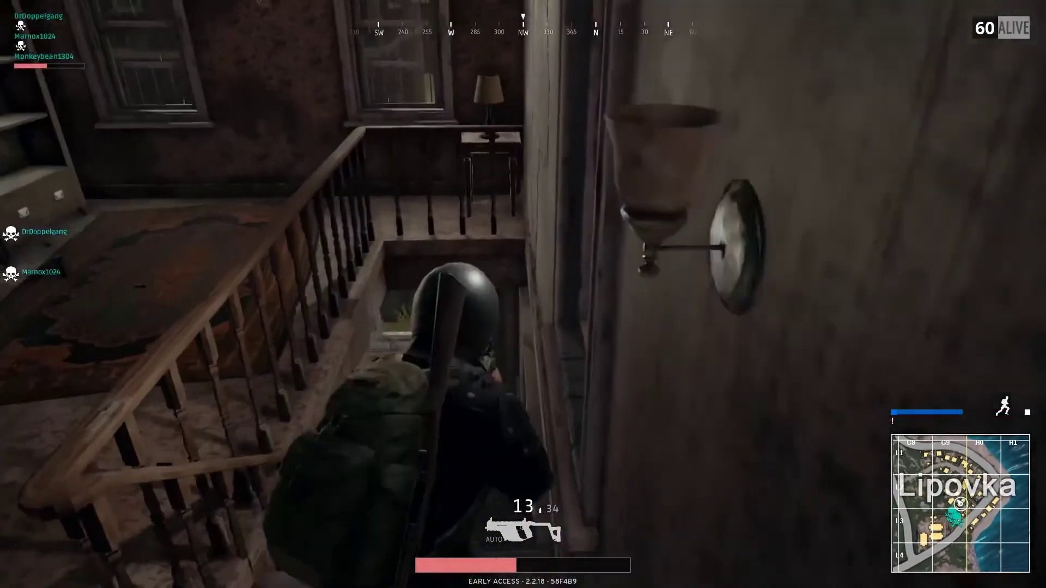
pyautogui.press('f')
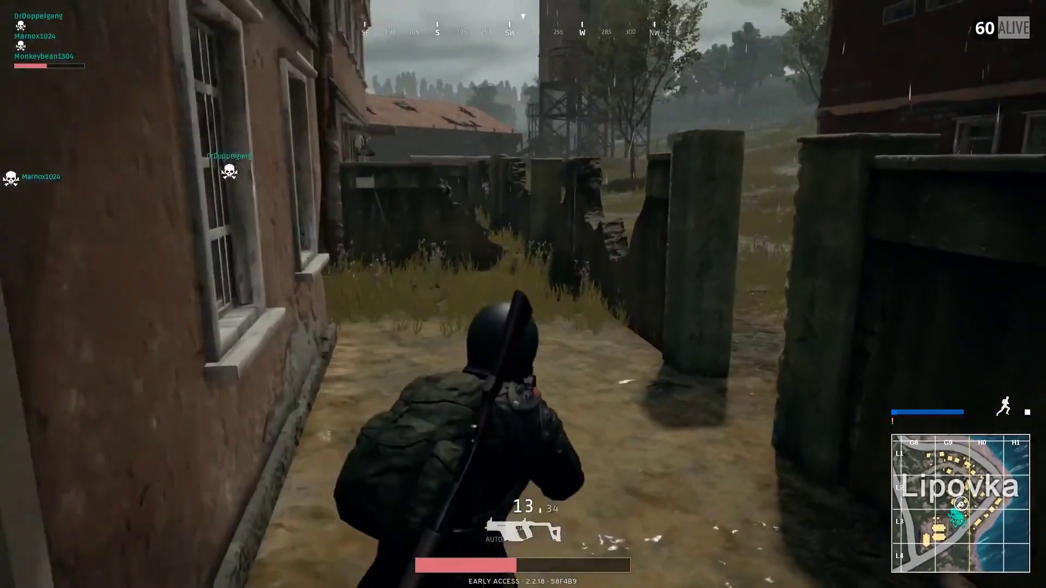
pyautogui.press('w')
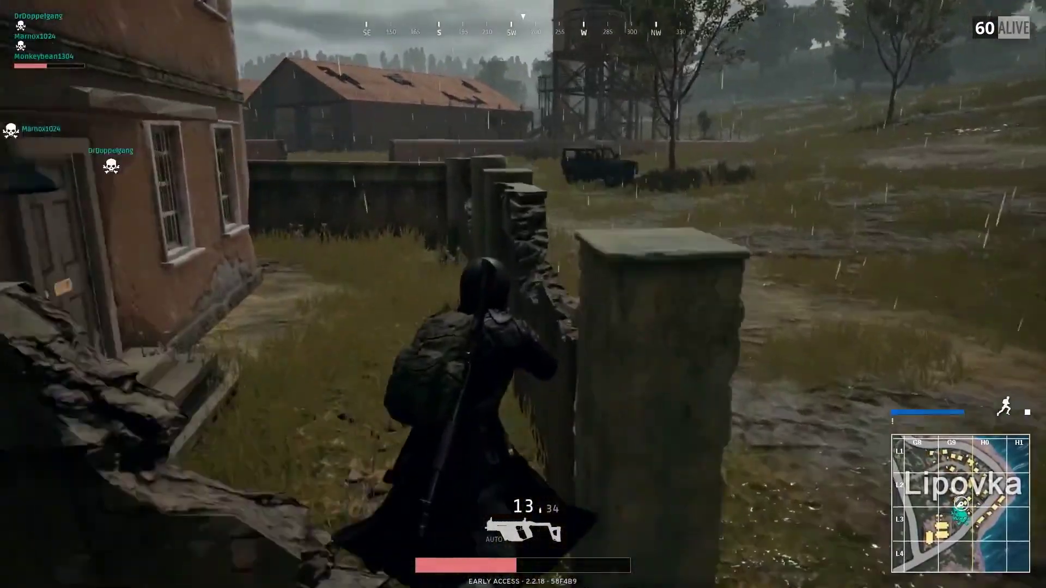
pyautogui.press('w')
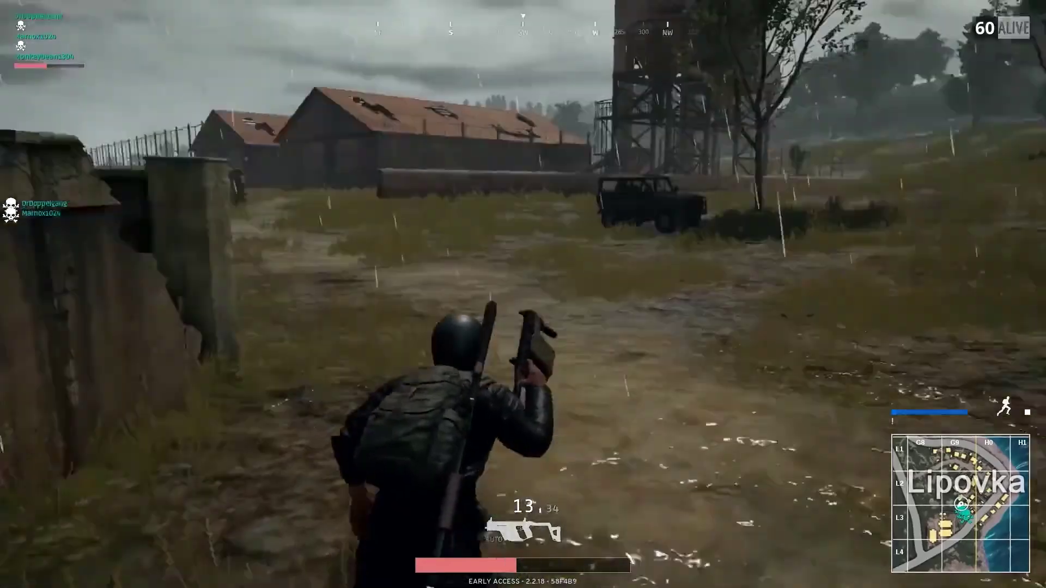